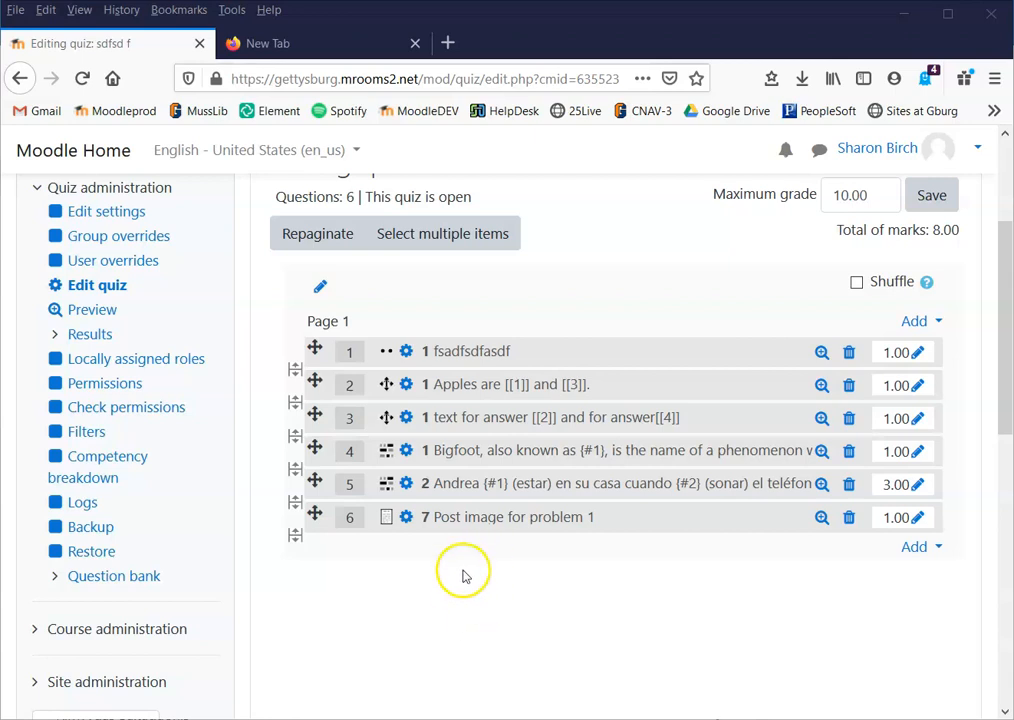
# Step: Add a new Description item at the end of the quiz's page 1
pyautogui.click(917, 548)
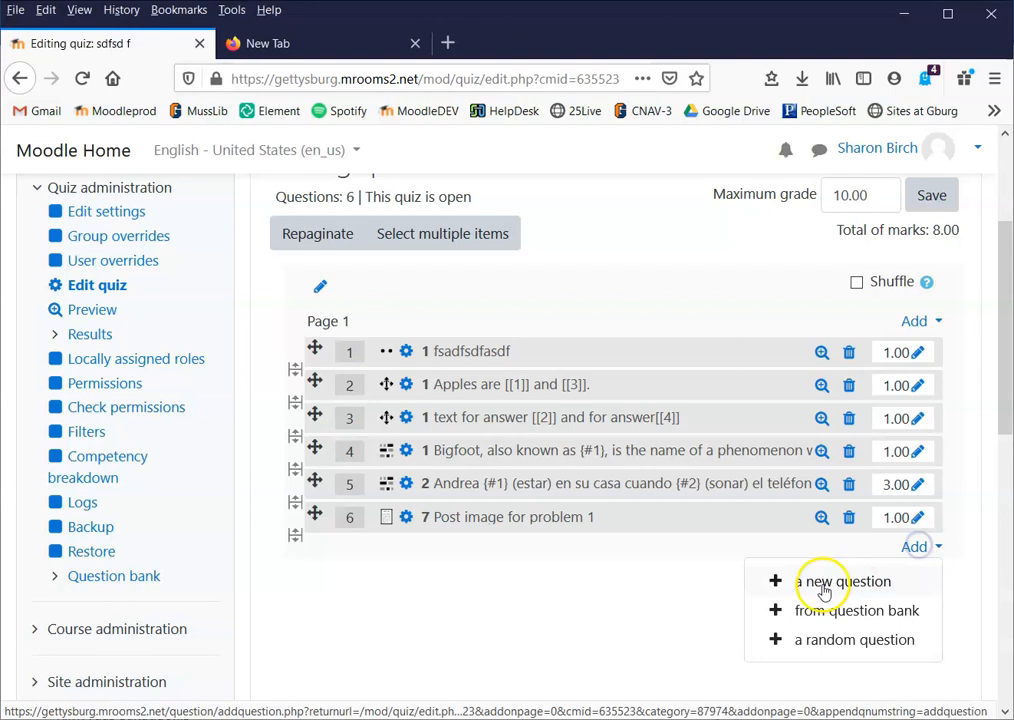
pyautogui.click(826, 584)
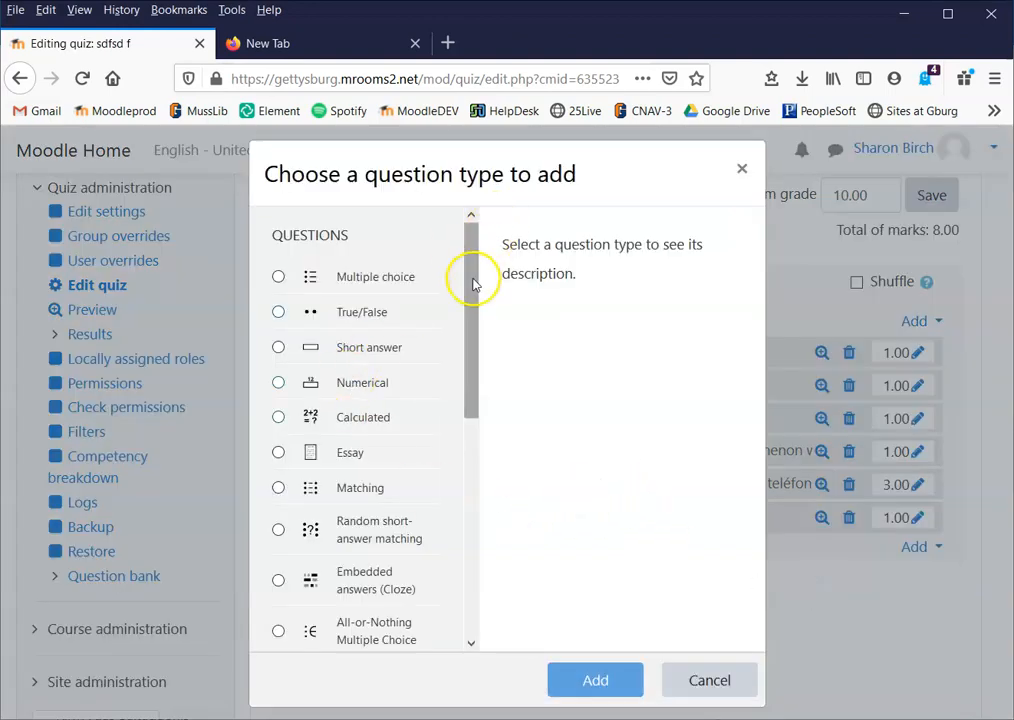
pyautogui.moveTo(471, 276); pyautogui.dragTo(482, 607)
pyautogui.click(279, 636)
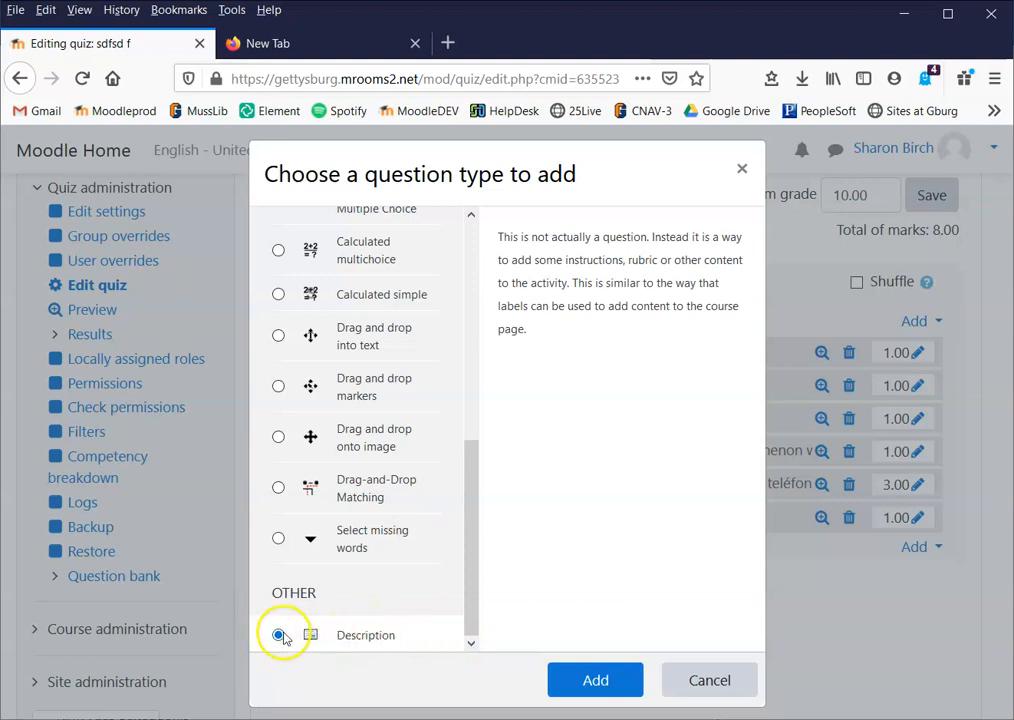
pyautogui.click(598, 679)
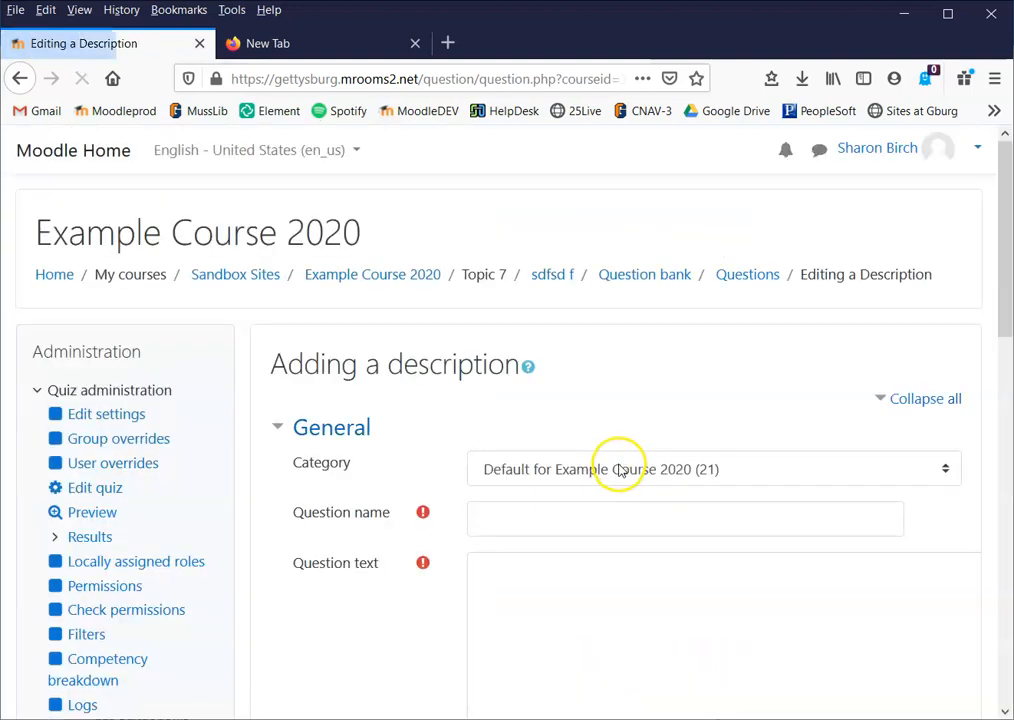
# Step: Name the description d1 and place the cursor in its question text
pyautogui.click(581, 519)
pyautogui.write('d1')
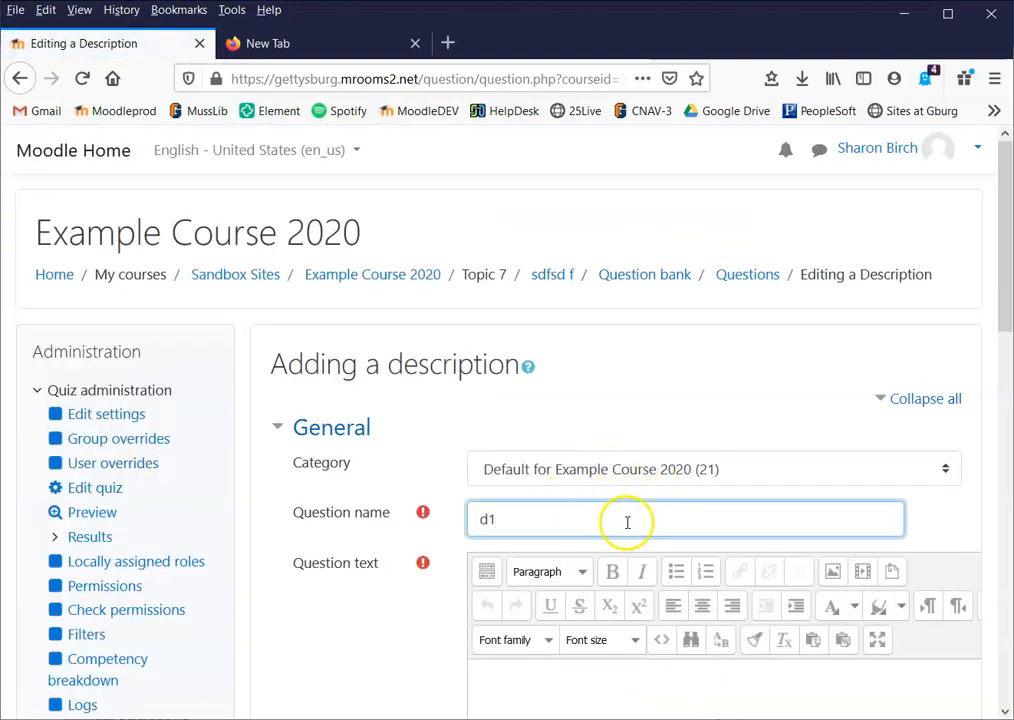
pyautogui.scroll(-3, 625, 520)
pyautogui.click(641, 418)
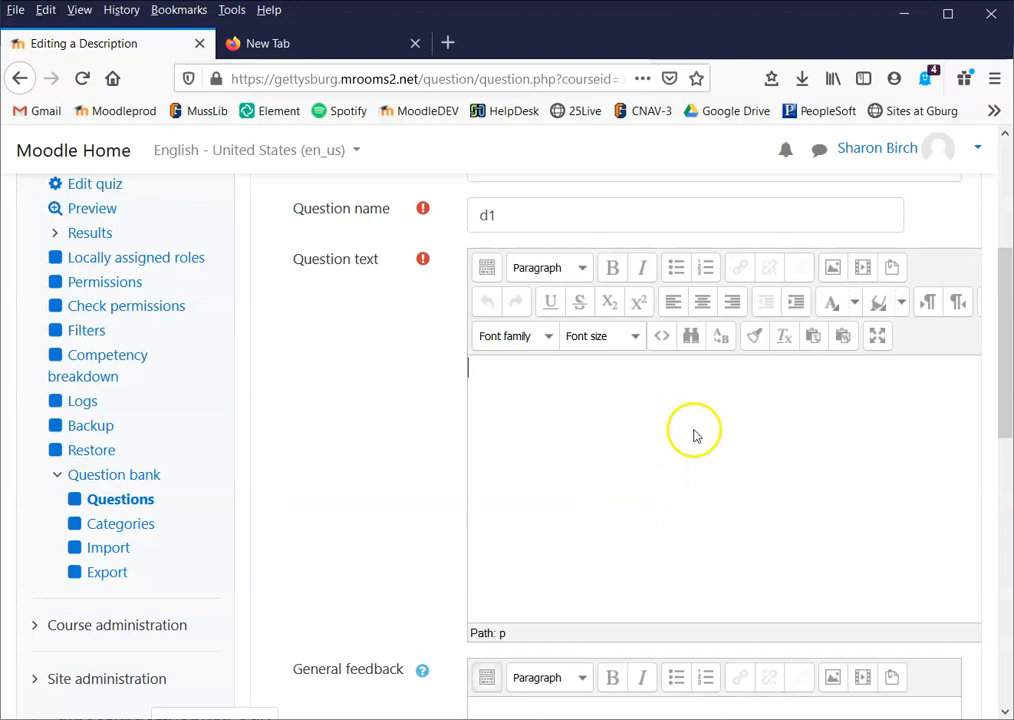
pyautogui.click(314, 38)
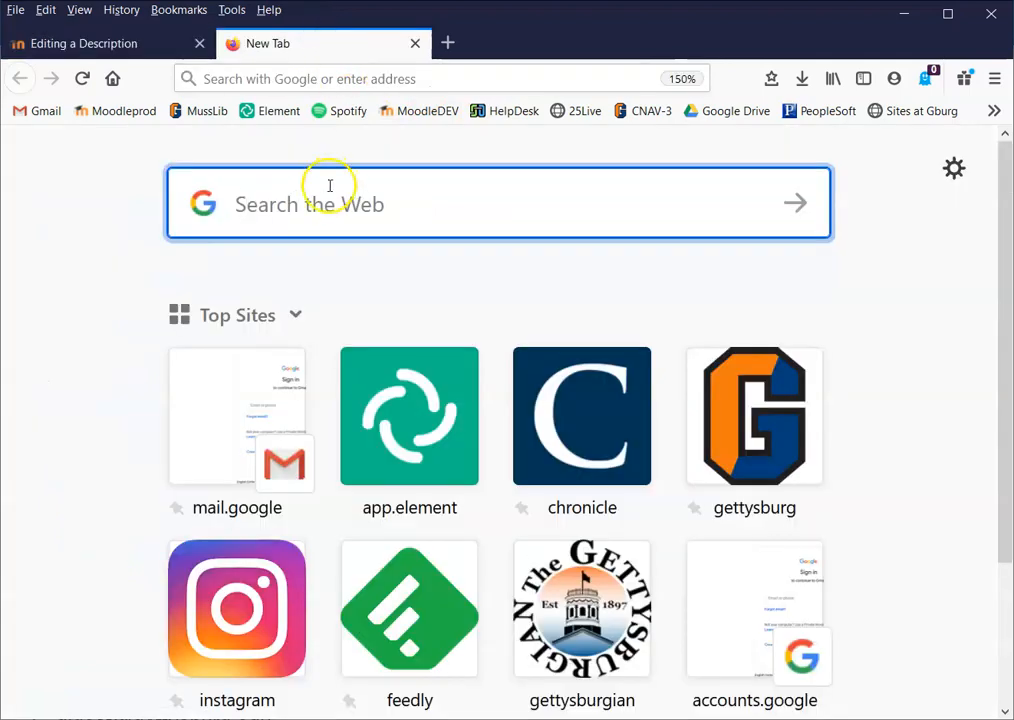
pyautogui.click(139, 50)
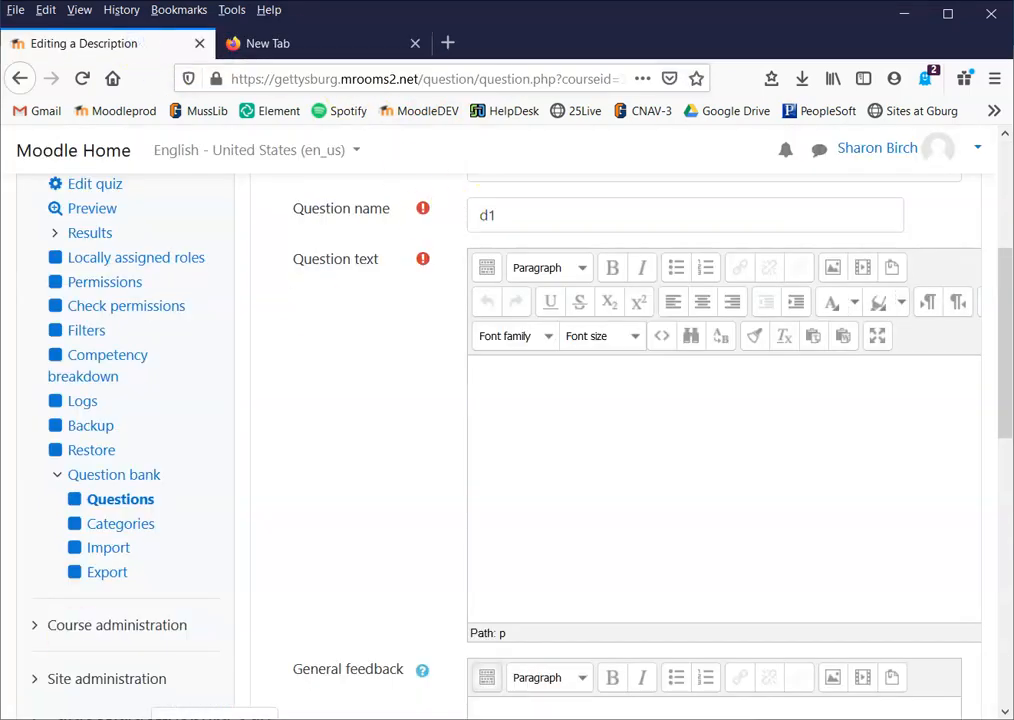
pyautogui.click(625, 522)
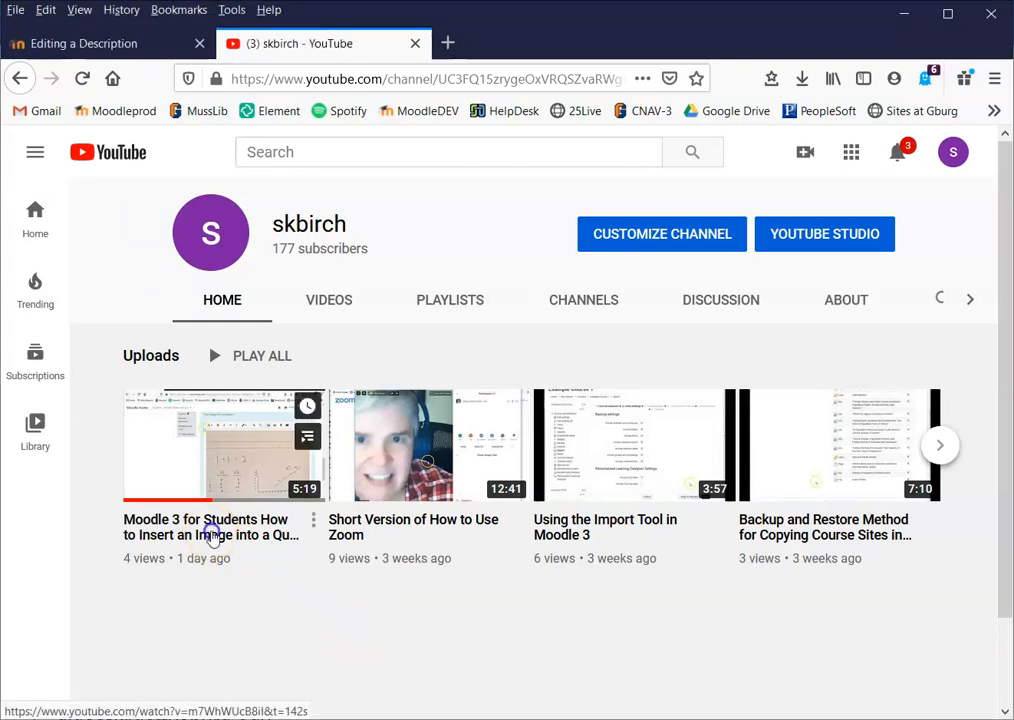
# Step: On YouTube, open the video "Moodle 3 for Students How to Insert an Image into a Quiz Answer" and copy its embed code
pyautogui.click(212, 535)
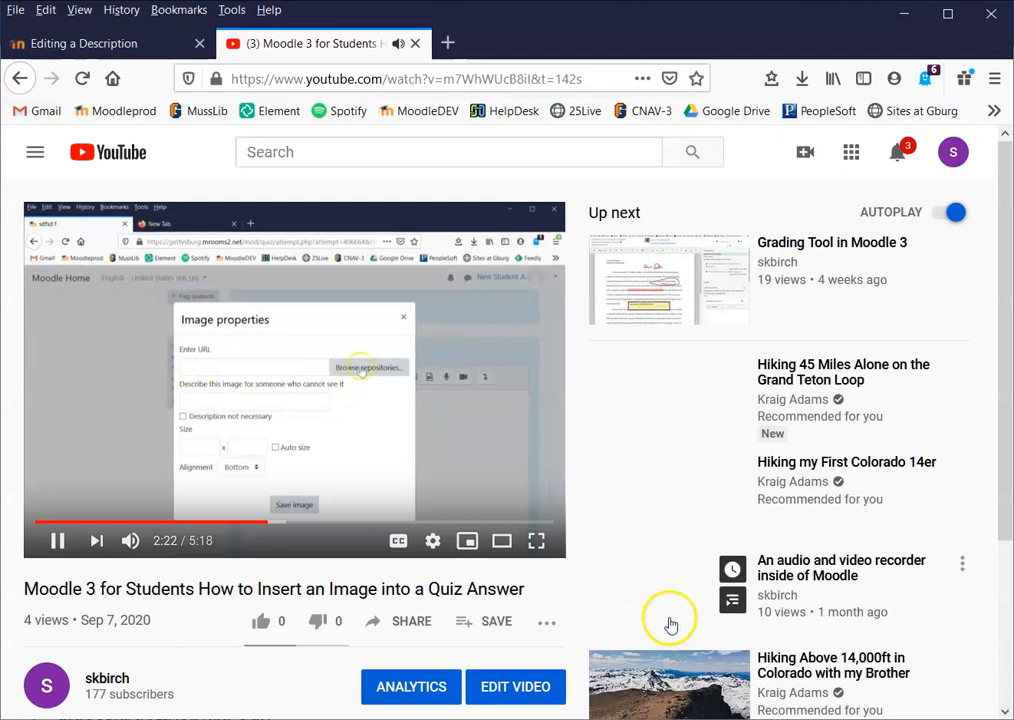
pyautogui.click(414, 624)
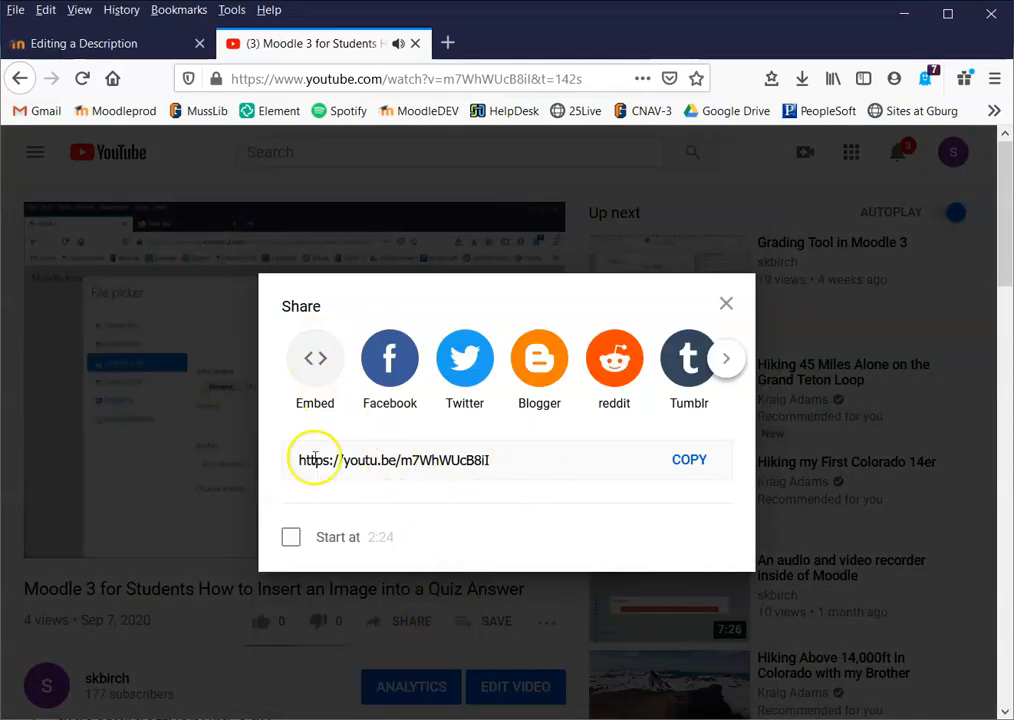
pyautogui.click(317, 361)
pyautogui.moveTo(537, 597); pyautogui.dragTo(290, 456)
pyautogui.hotkey('ctrl', 'c')
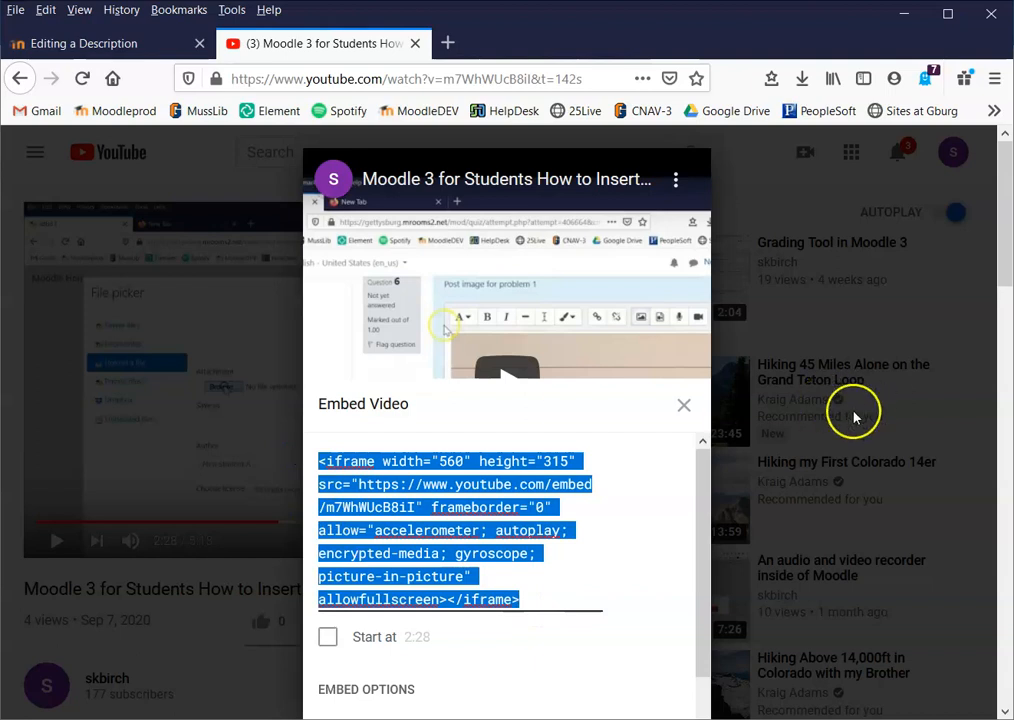
# Step: Return to the Moodle description form and place the cursor in the empty question text
pyautogui.click(138, 44)
pyautogui.click(475, 367)
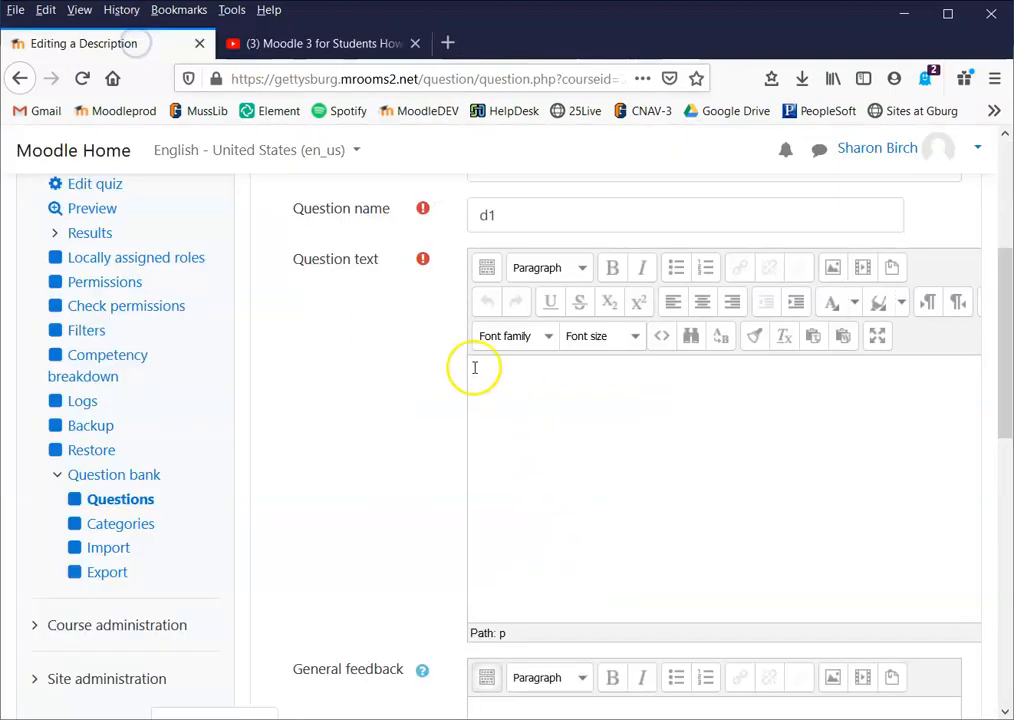
pyautogui.click(483, 369)
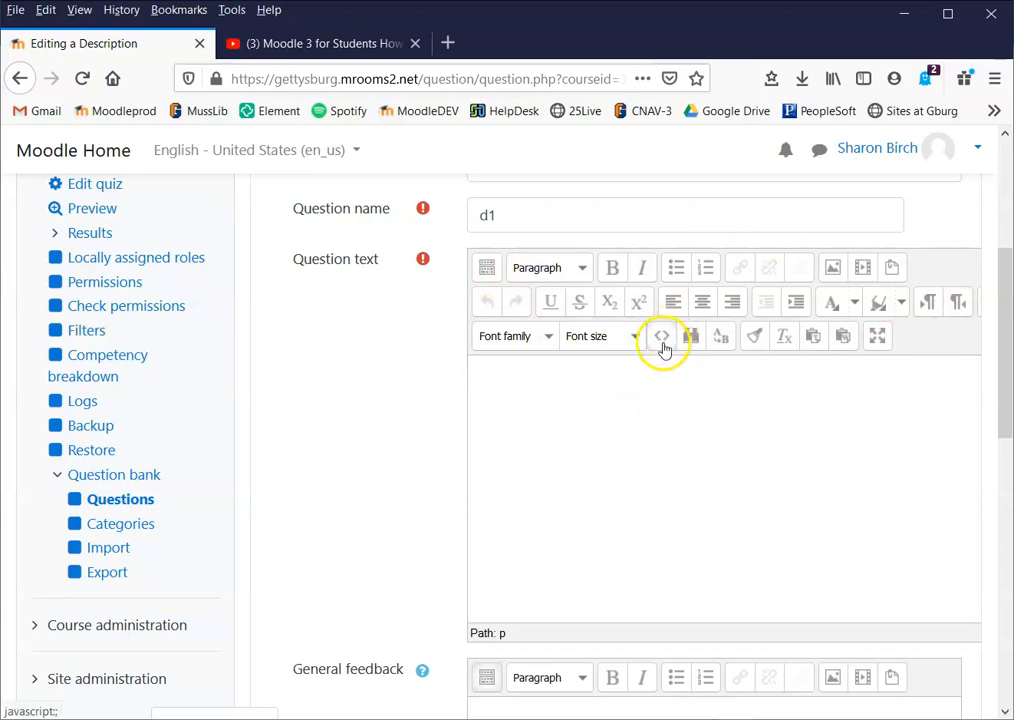
# Step: Collapse and re-expand the formatting toolbar of the question text editor
pyautogui.click(485, 268)
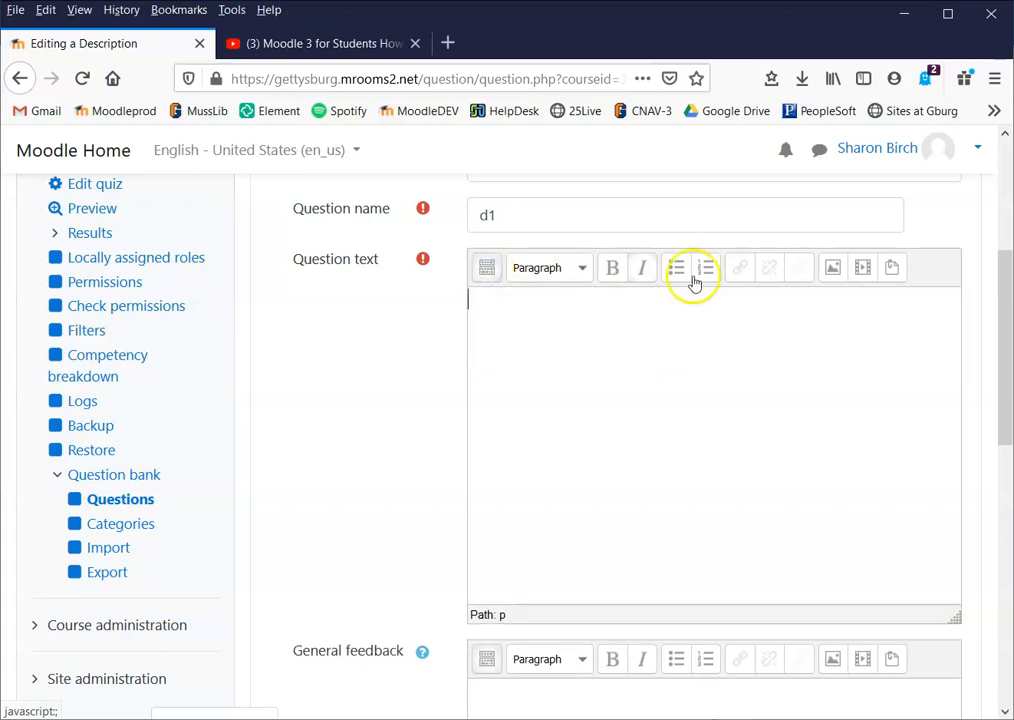
pyautogui.click(487, 270)
pyautogui.click(487, 270)
pyautogui.click(487, 270)
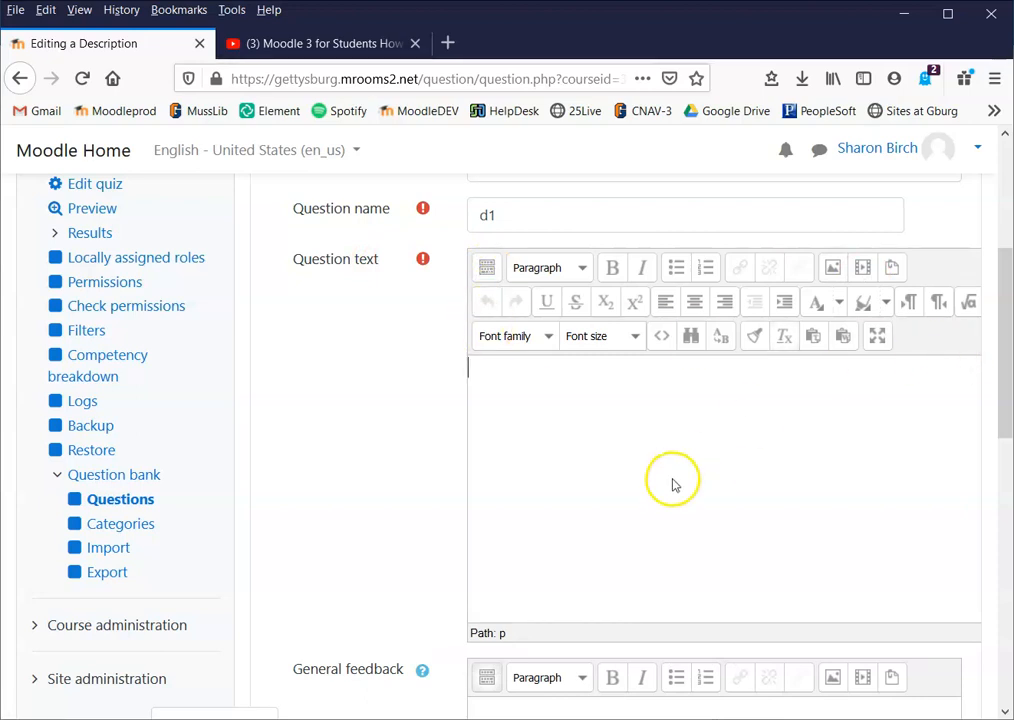
# Step: Paste the copied YouTube iframe embed code into the question text's HTML source and update it
pyautogui.click(663, 336)
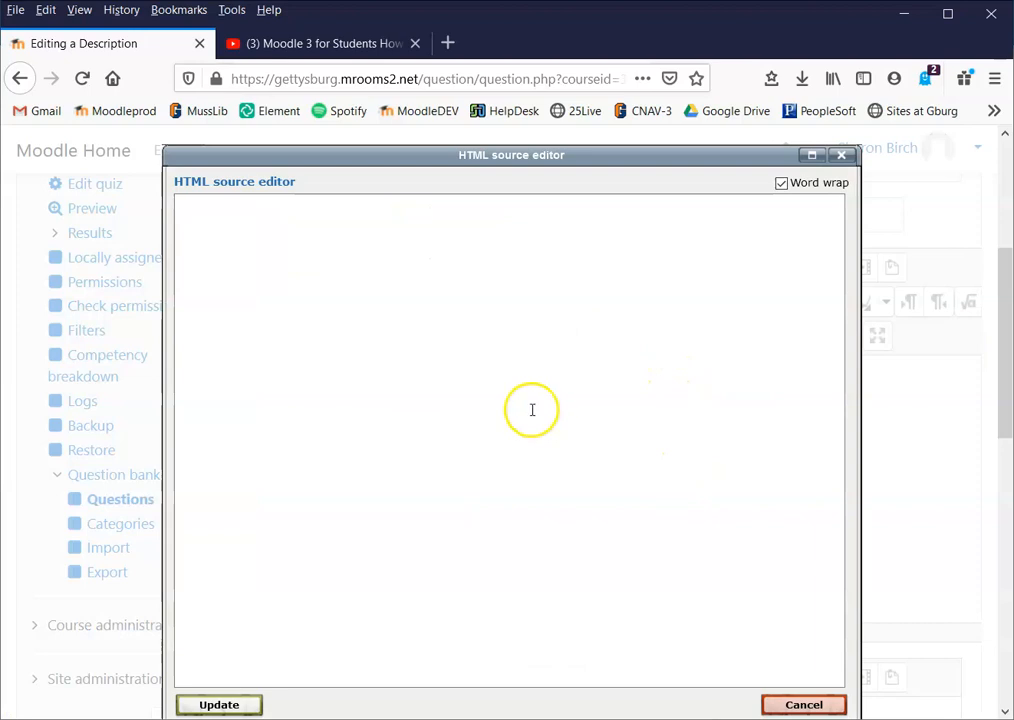
pyautogui.hotkey('ctrl', 'v')
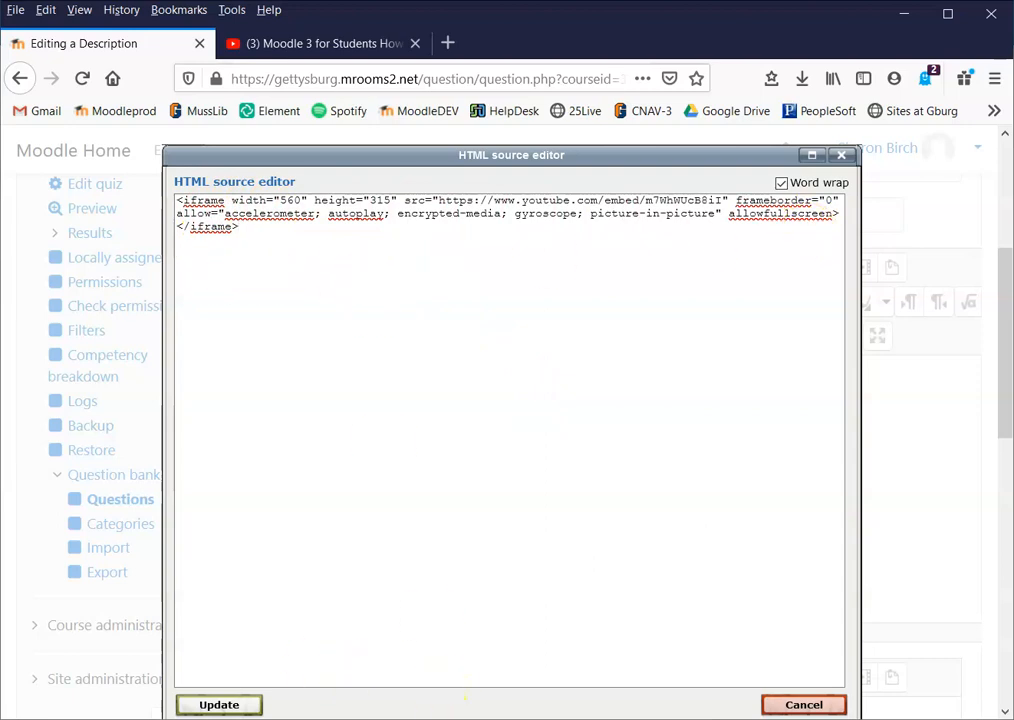
pyautogui.click(227, 703)
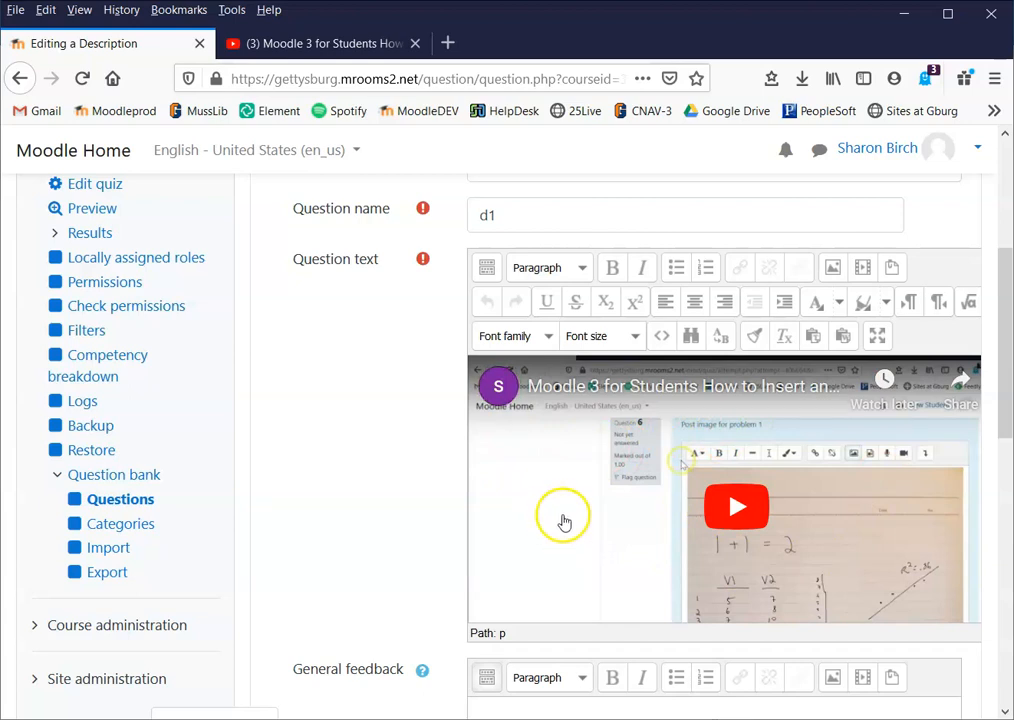
# Step: Save the d1 description to the quiz
pyautogui.scroll(-1, 563, 526)
pyautogui.scroll(-8, 360, 488)
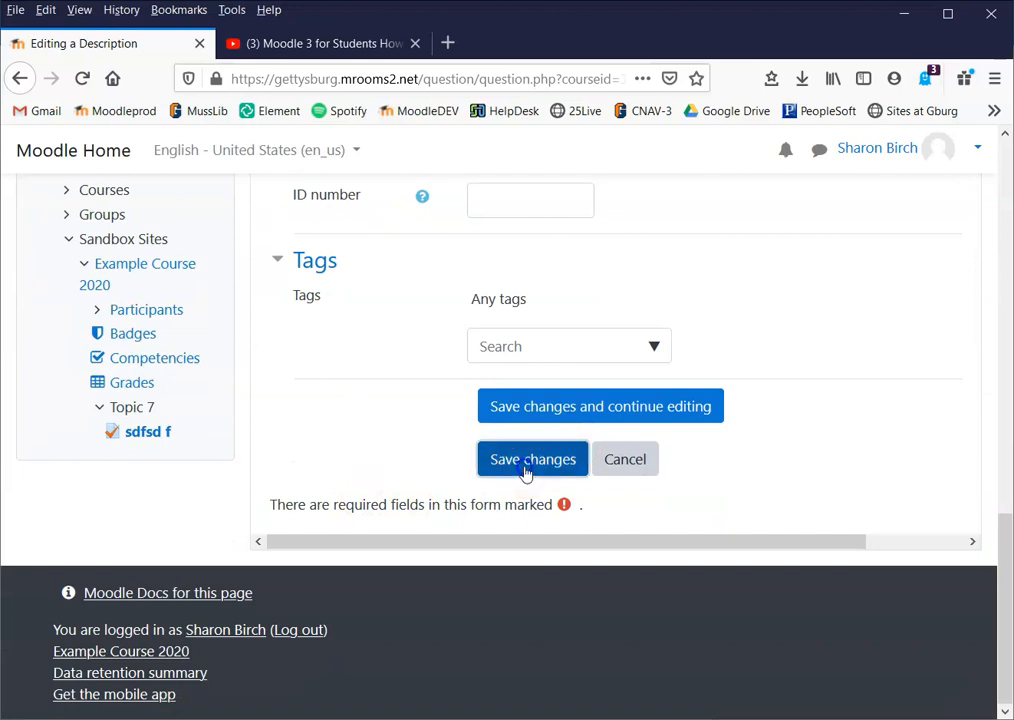
pyautogui.click(524, 463)
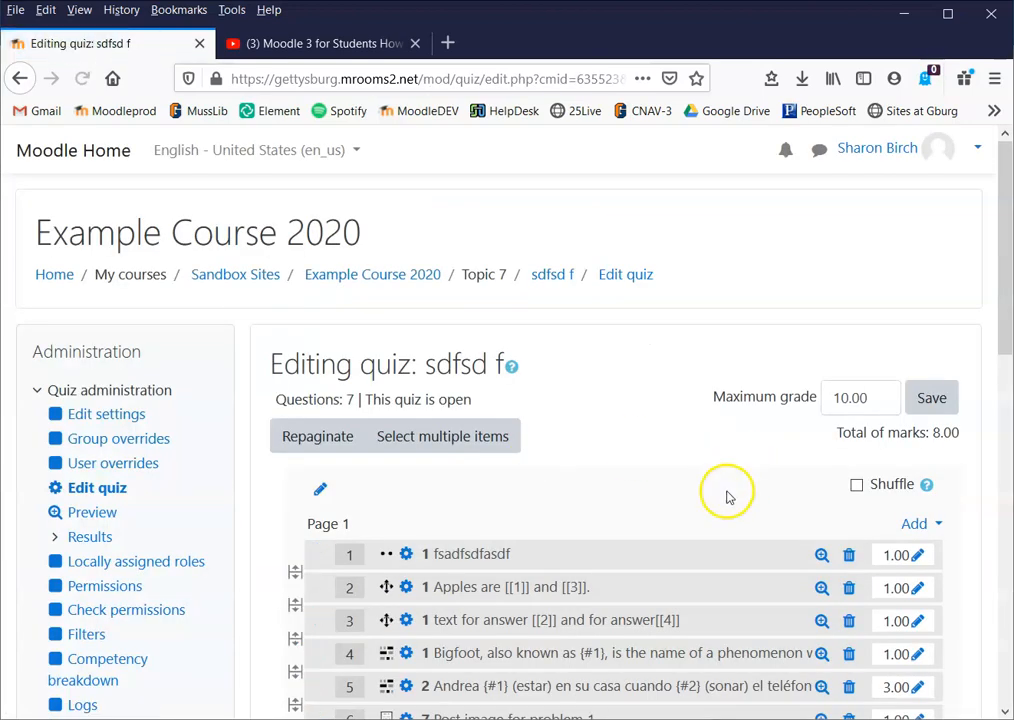
# Step: Preview the d1 description with its embedded video, then return to the quiz editing page
pyautogui.scroll(-3, 724, 493)
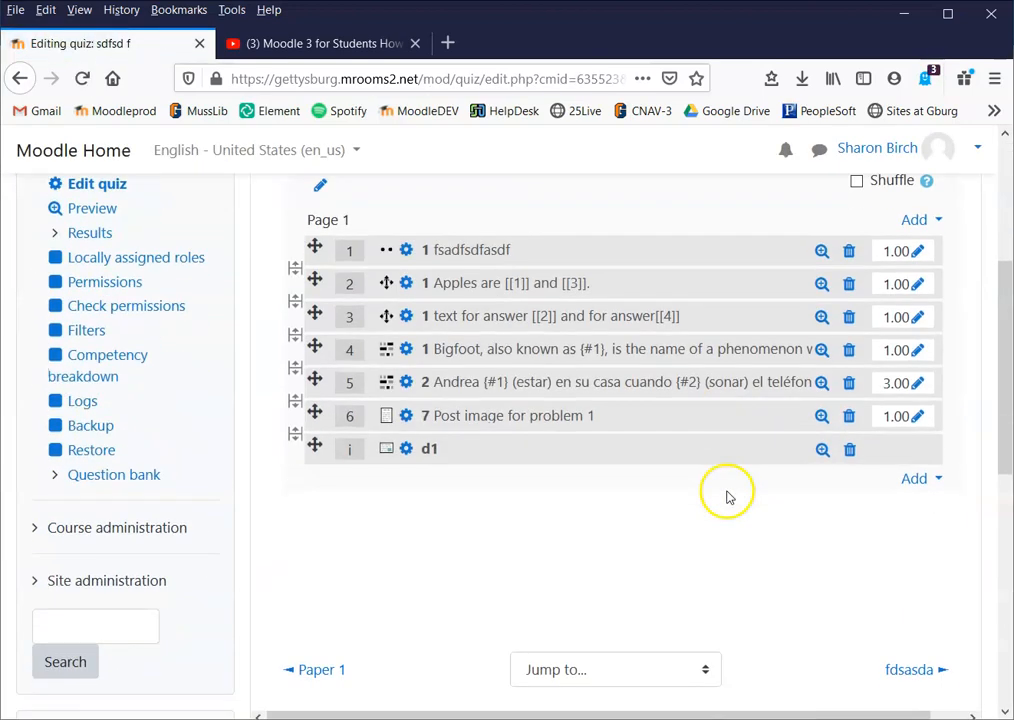
pyautogui.click(821, 451)
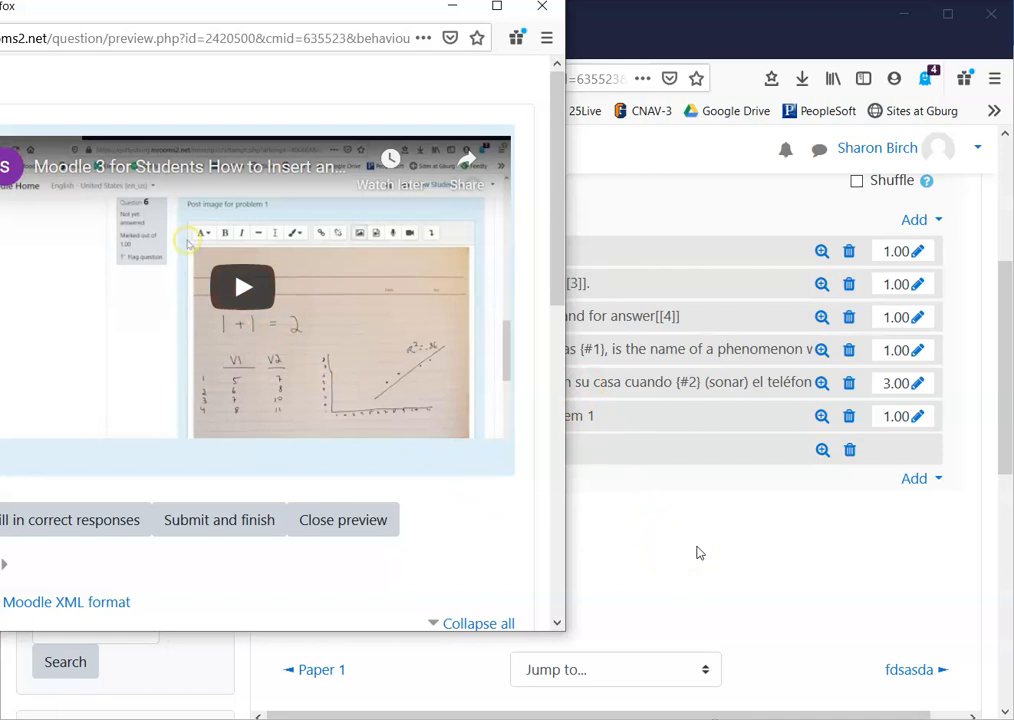
pyautogui.click(699, 537)
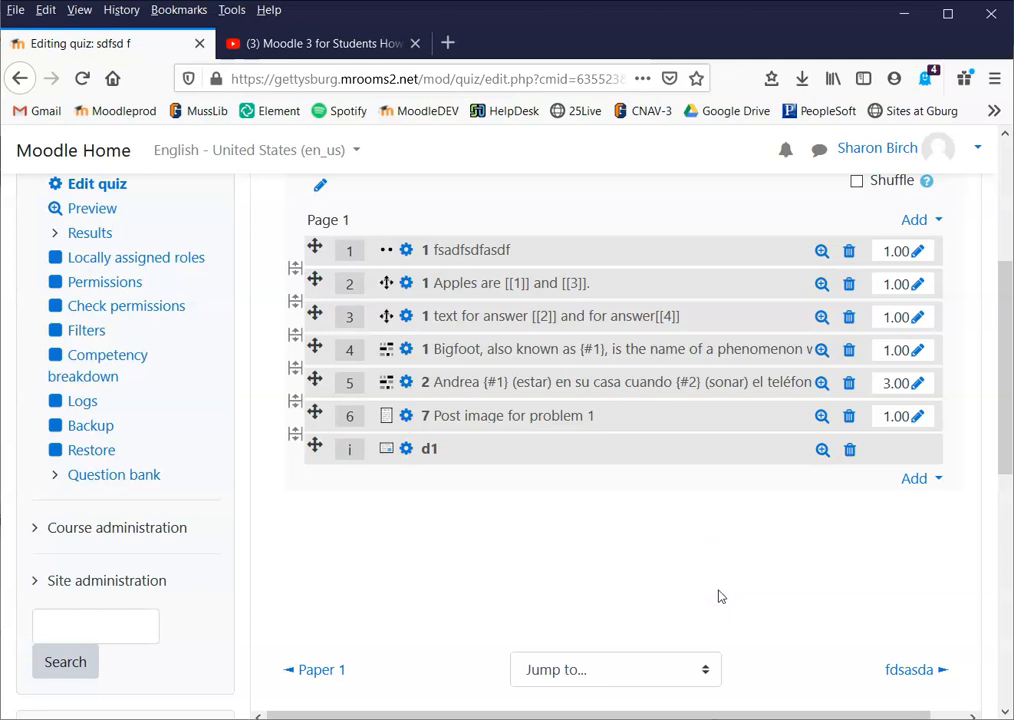
# Step: Add another Description item after d1 in the quiz
pyautogui.click(928, 482)
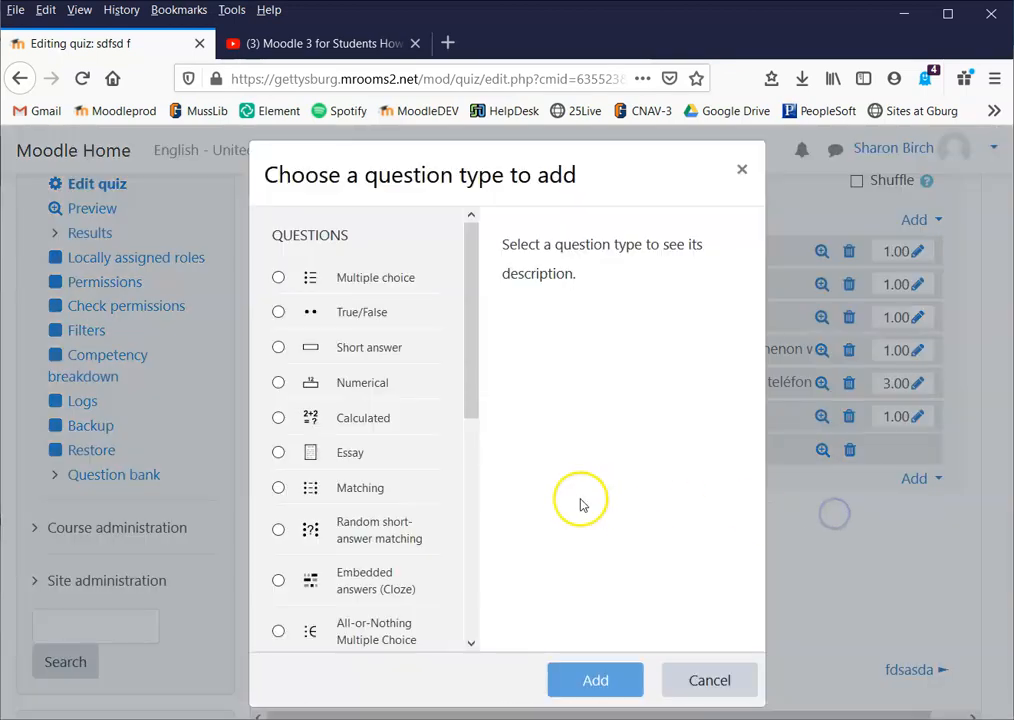
pyautogui.moveTo(469, 294); pyautogui.dragTo(459, 663)
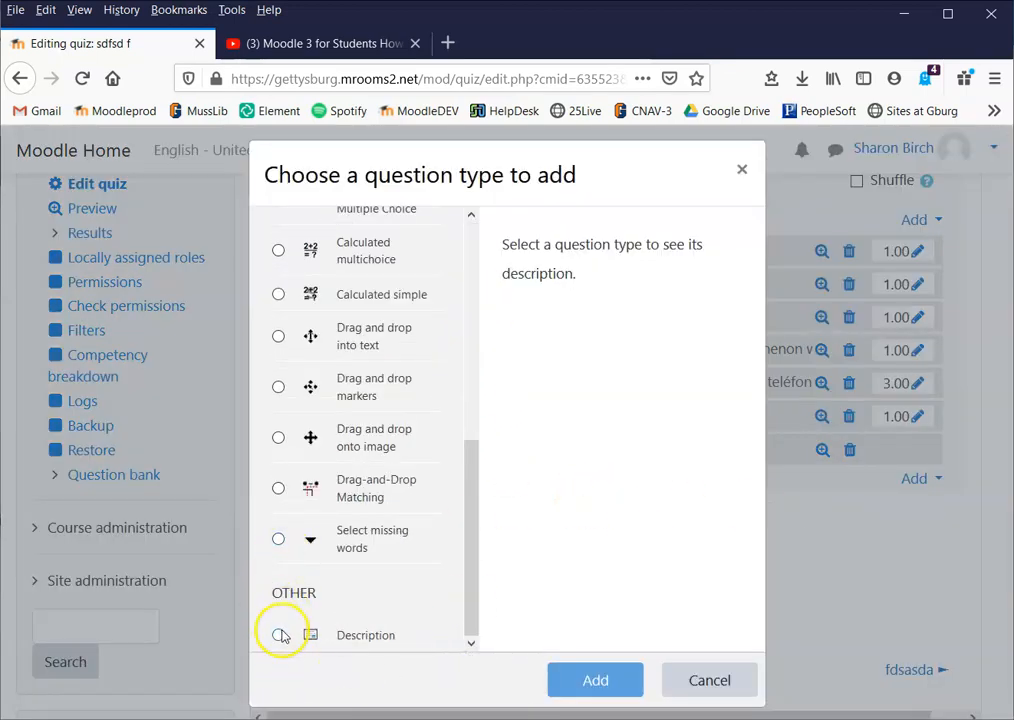
pyautogui.click(278, 635)
pyautogui.click(600, 682)
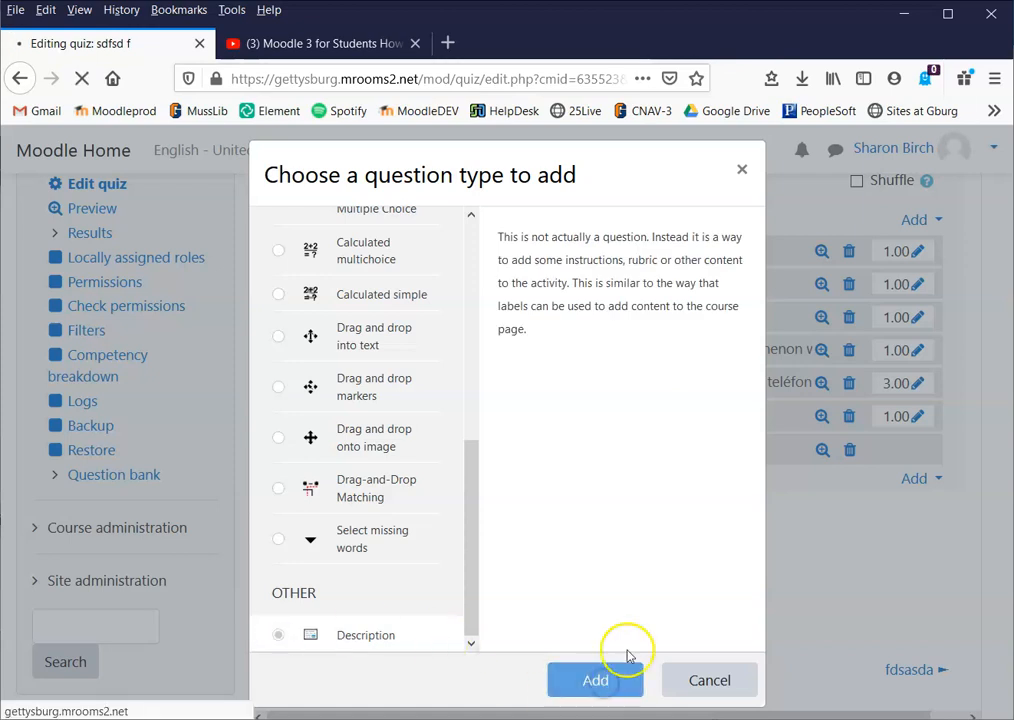
# Step: Name the description d2 and enter the question text "Watch this and answer questions 2-5"
pyautogui.click(498, 513)
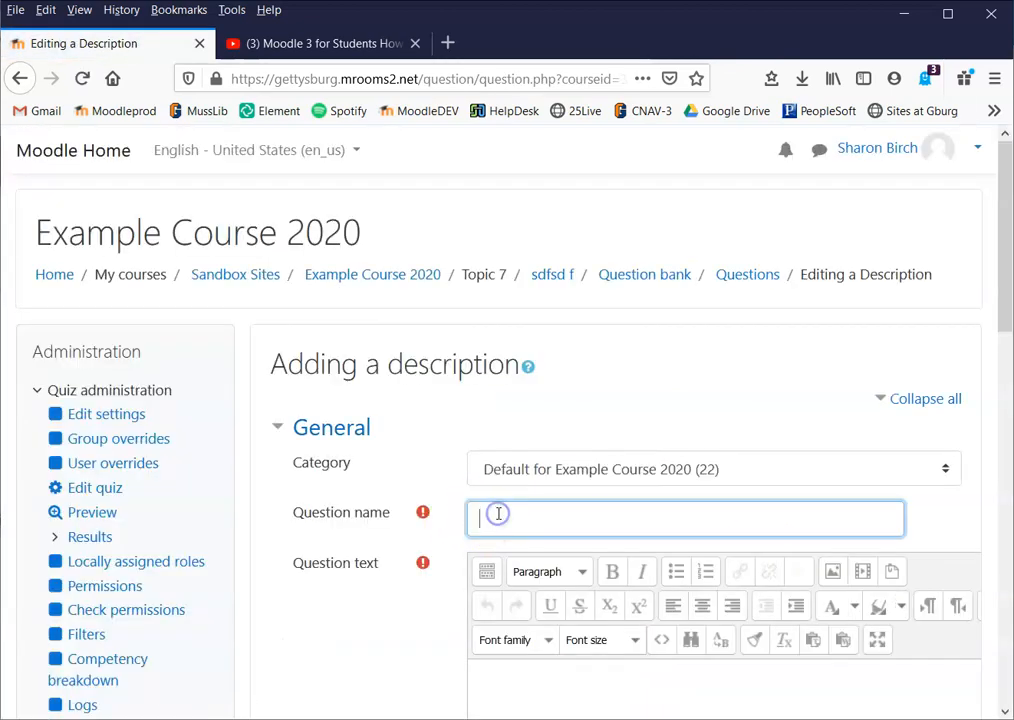
pyautogui.scroll(-5, 640, 505)
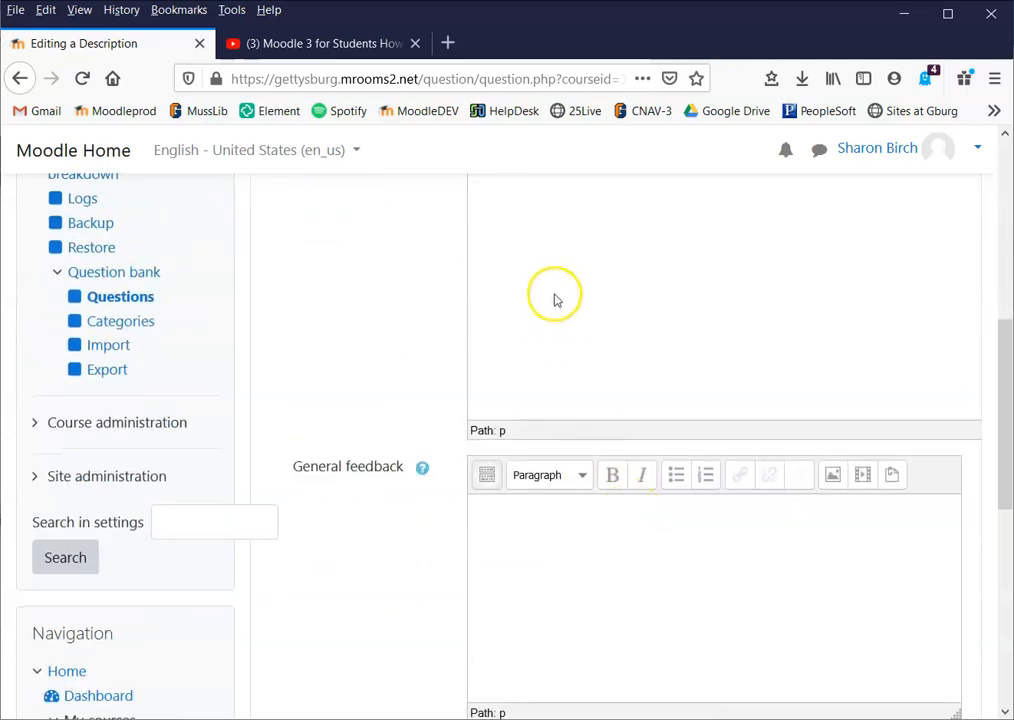
pyautogui.scroll(3, 613, 344)
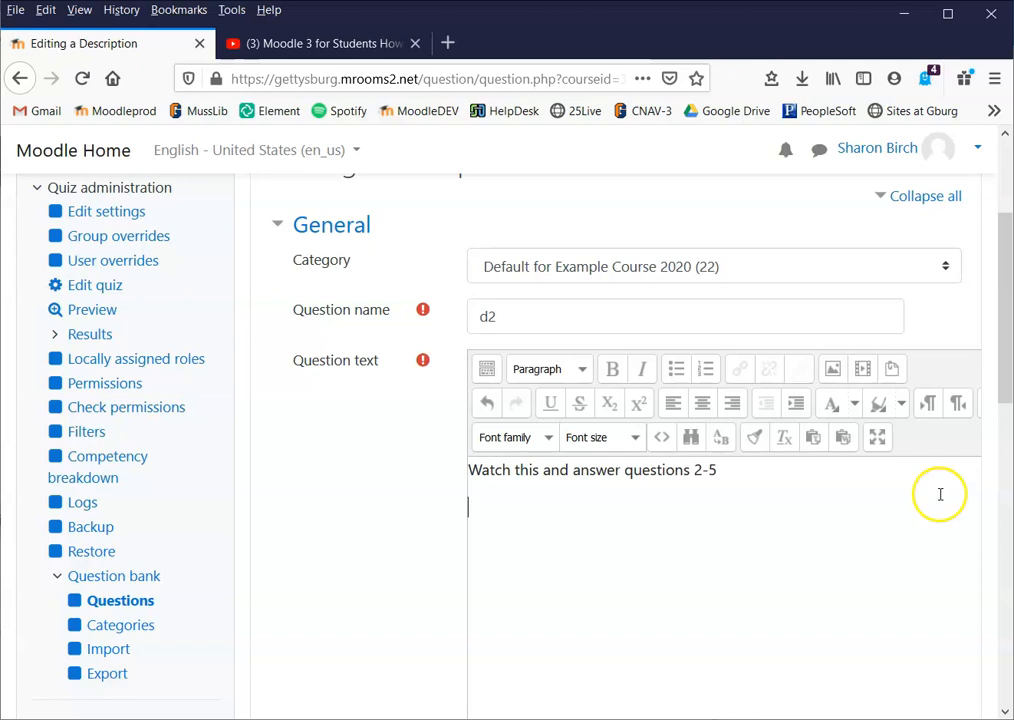
# Step: View the options in the account menu, close it and return to the end of the question text
pyautogui.click(977, 148)
pyautogui.click(937, 493)
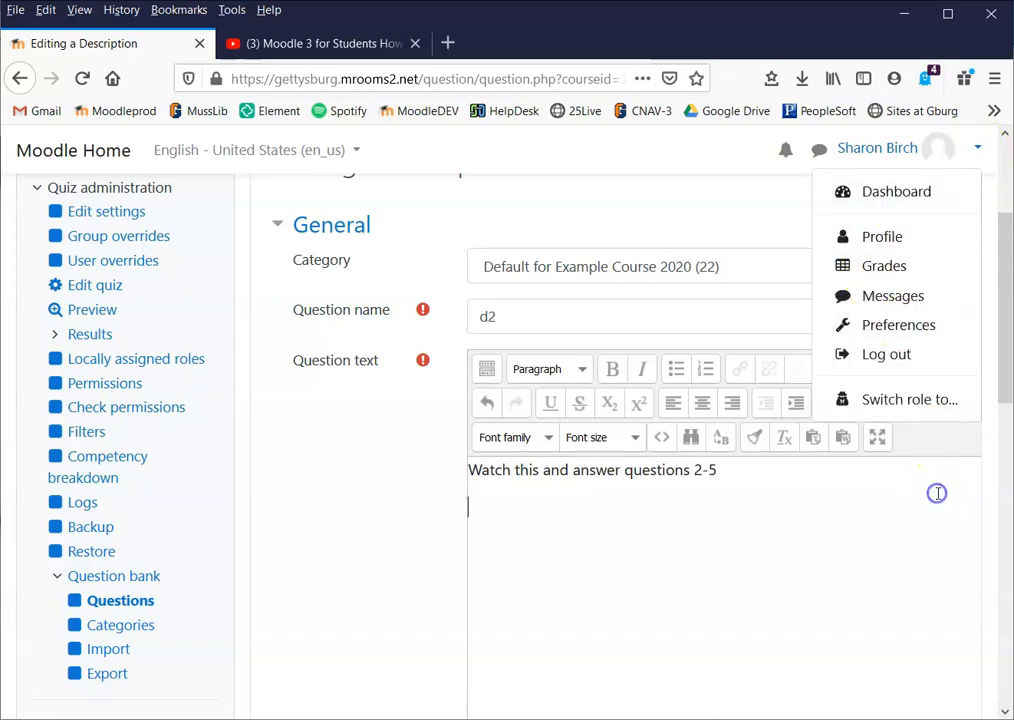
pyautogui.click(884, 478)
pyautogui.click(760, 514)
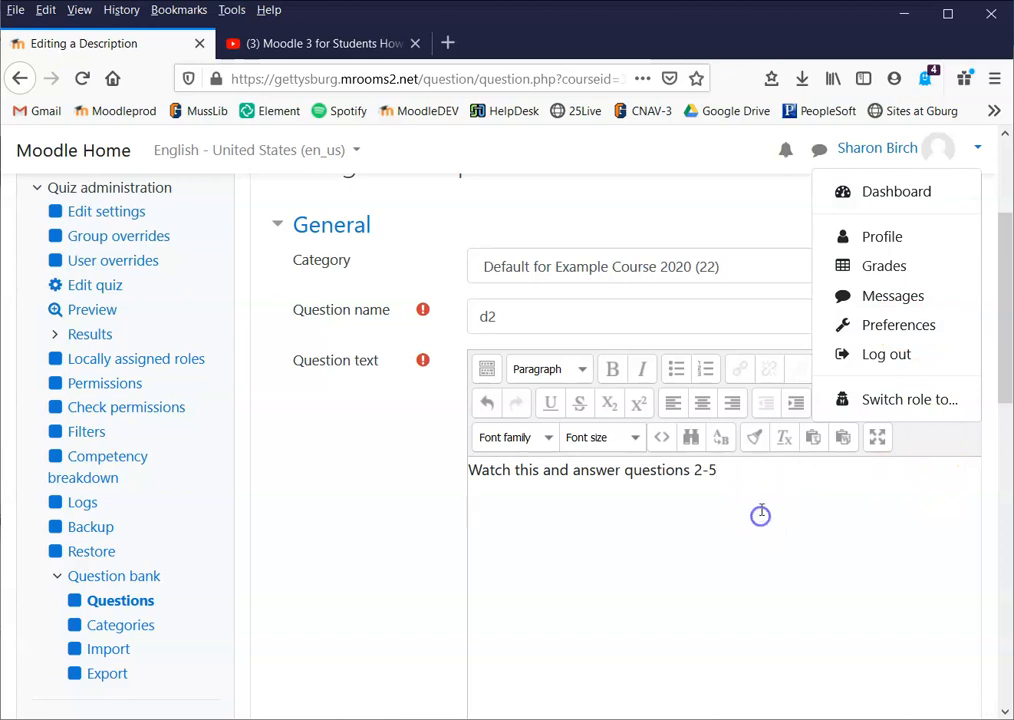
pyautogui.click(738, 220)
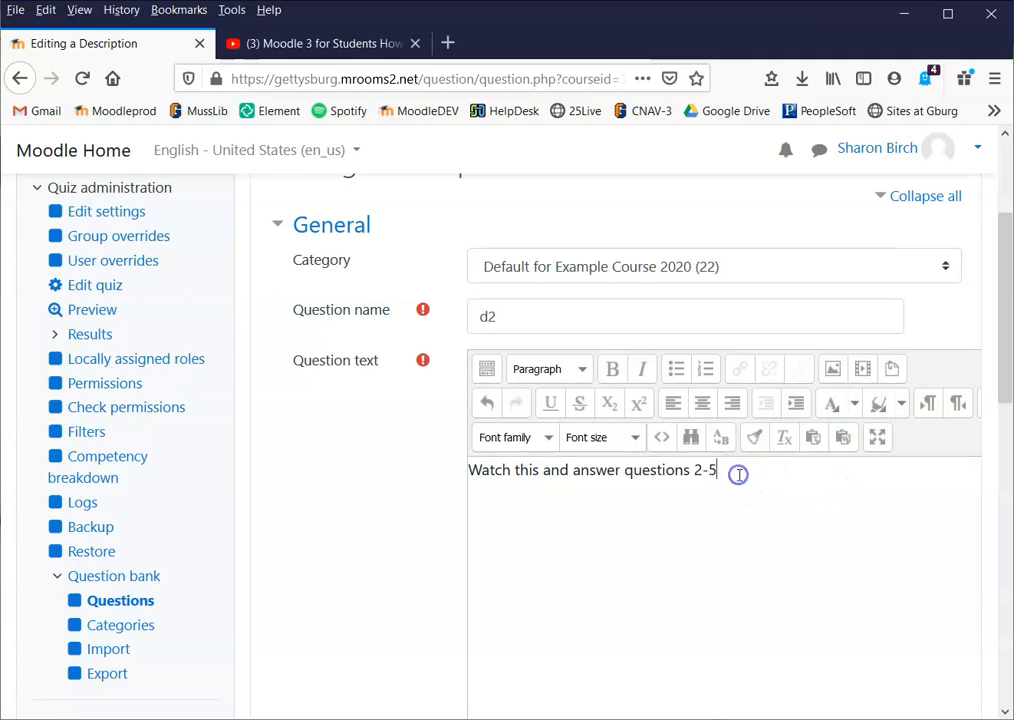
# Step: Upload the video file Matlab Instructions for Rim.mp4 from the desktop and insert it as Moodle media after the question text
pyautogui.click(862, 368)
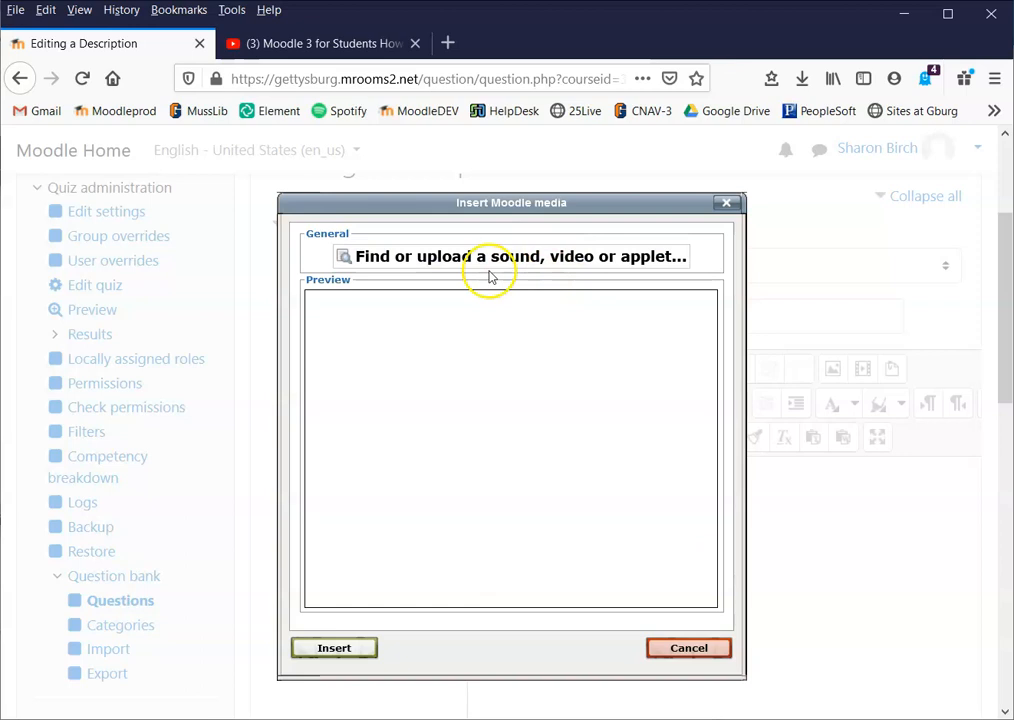
pyautogui.click(451, 260)
pyautogui.click(367, 376)
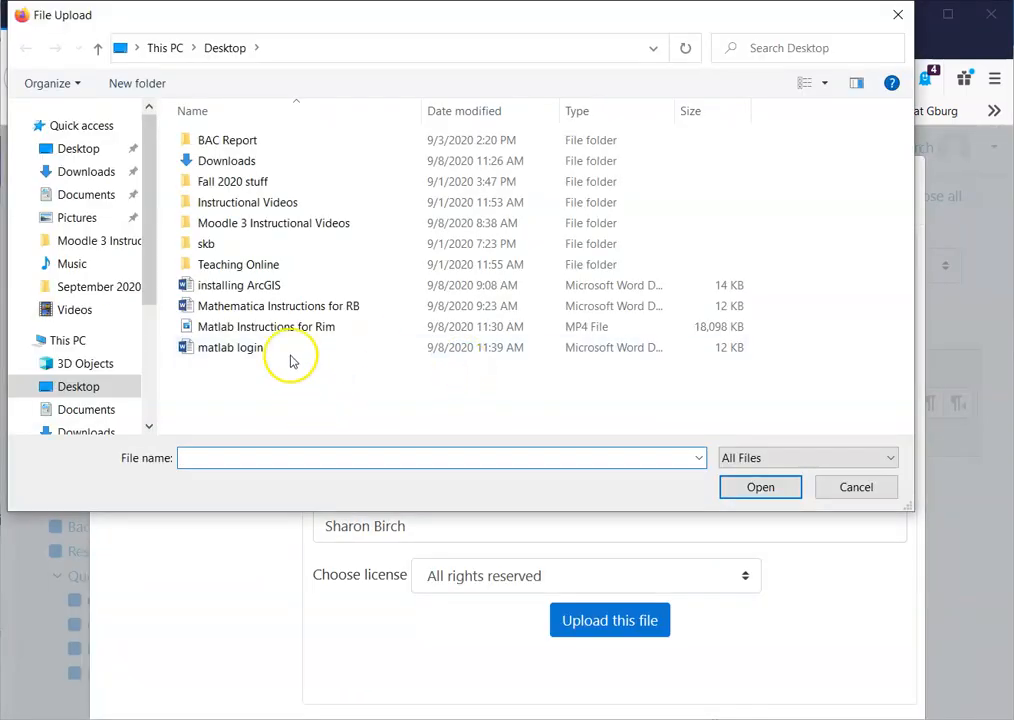
pyautogui.click(274, 327)
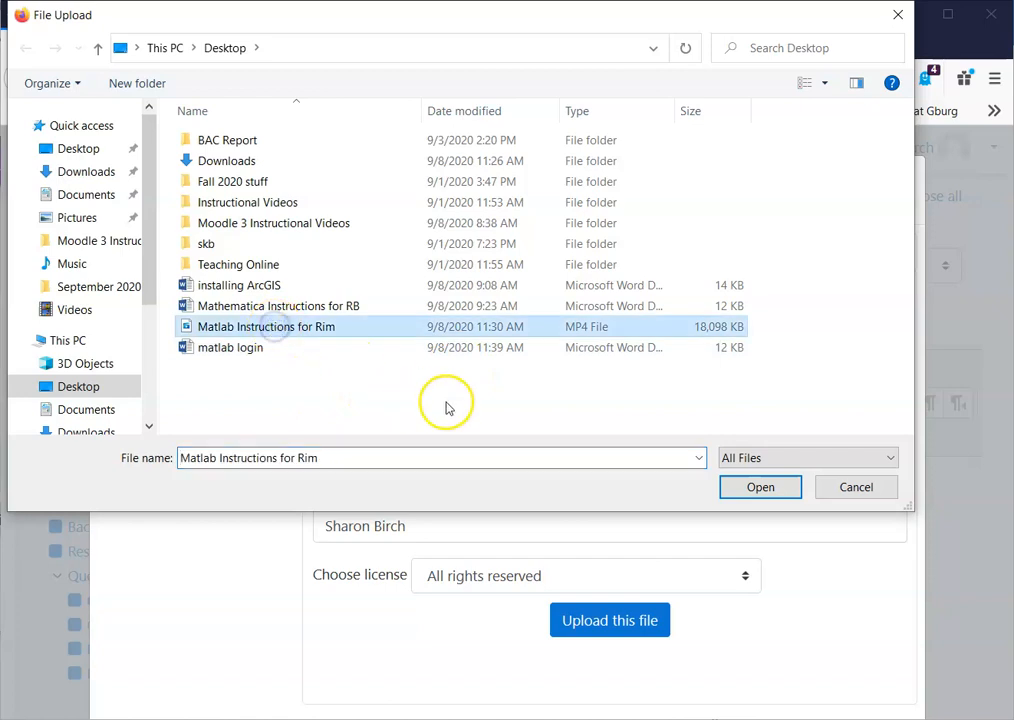
pyautogui.click(755, 490)
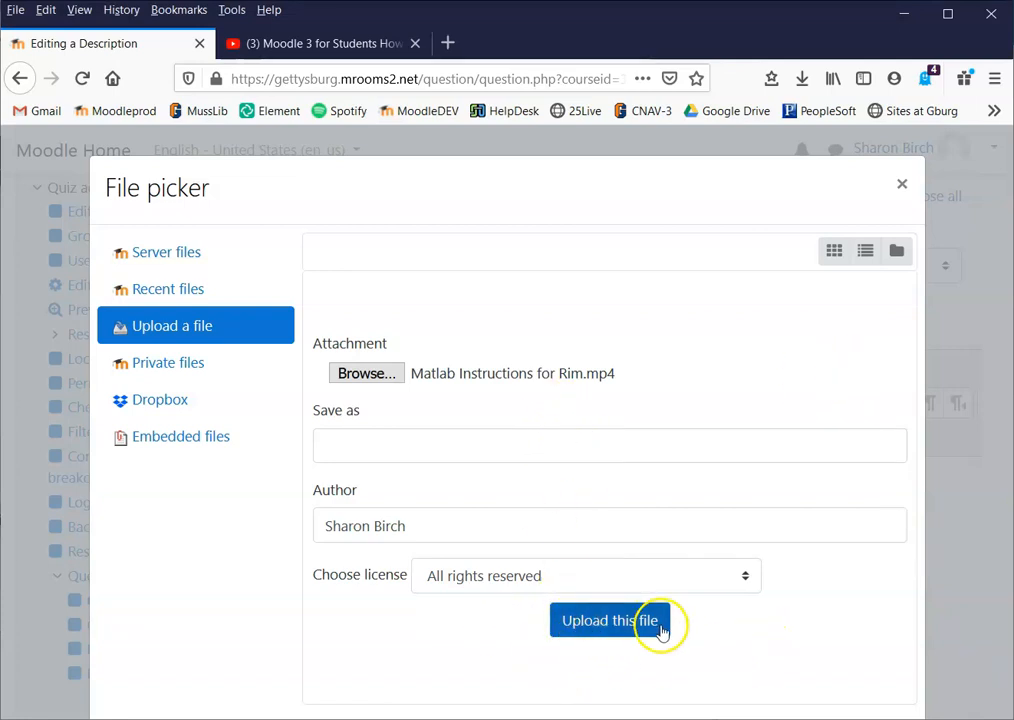
pyautogui.click(605, 620)
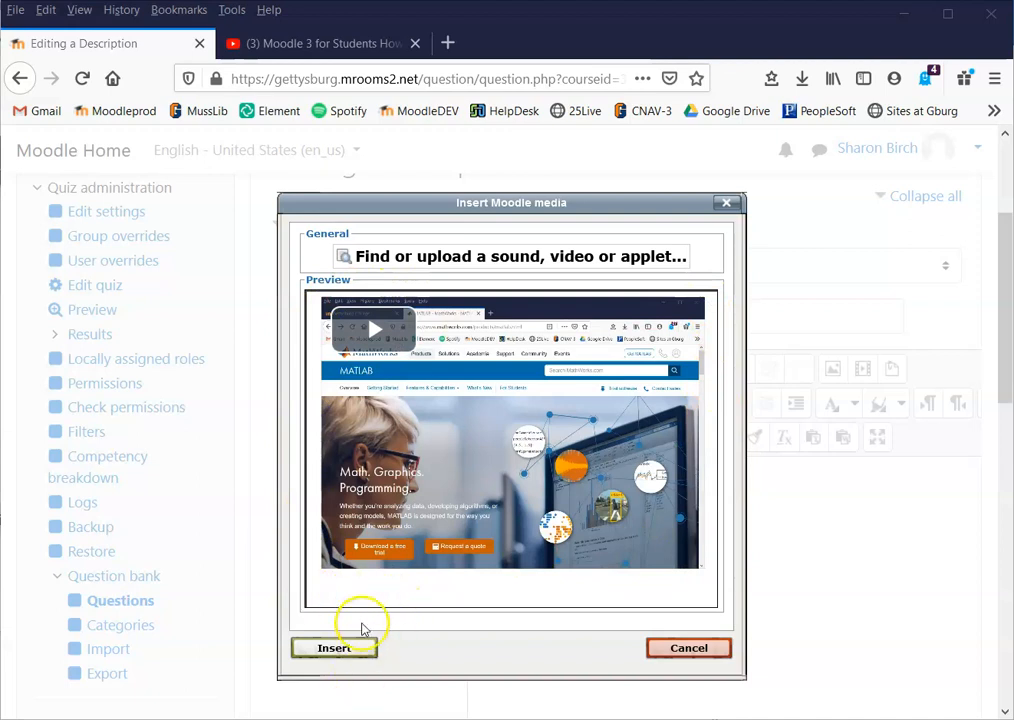
pyautogui.click(343, 649)
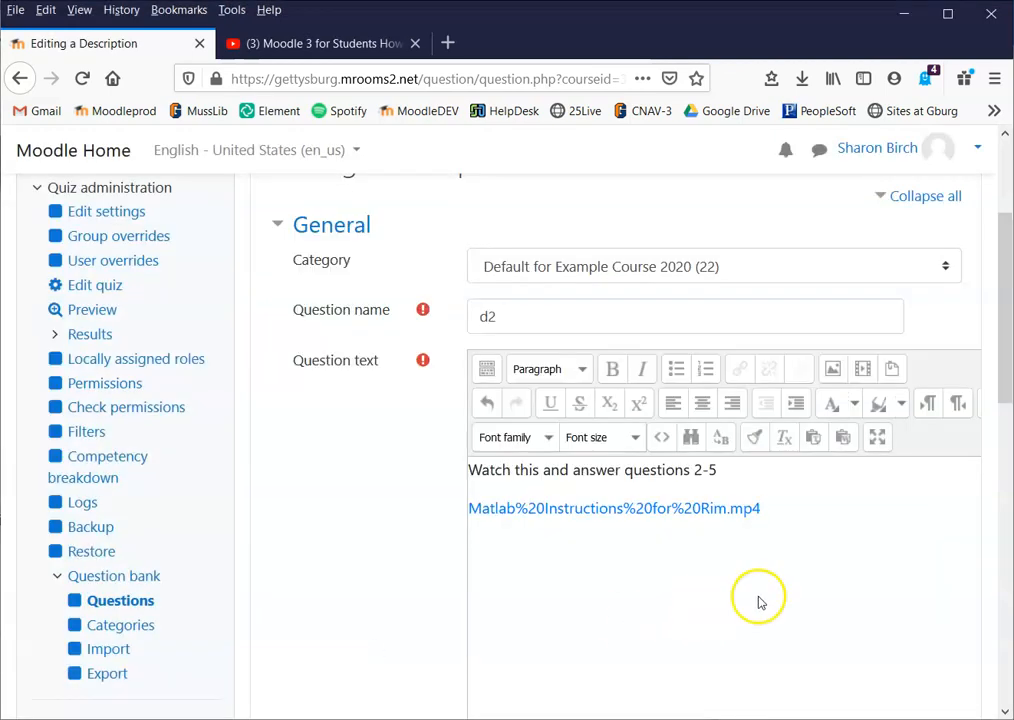
# Step: Save the d2 description and return to the quiz editing page
pyautogui.scroll(-2, 720, 570)
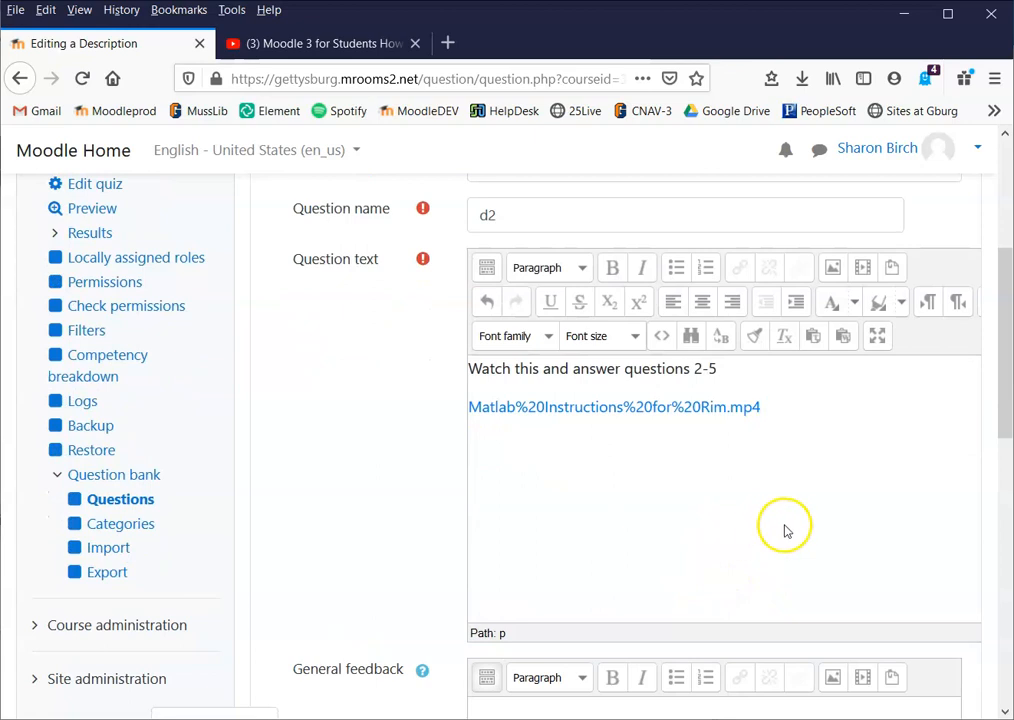
pyautogui.scroll(-2, 760, 532)
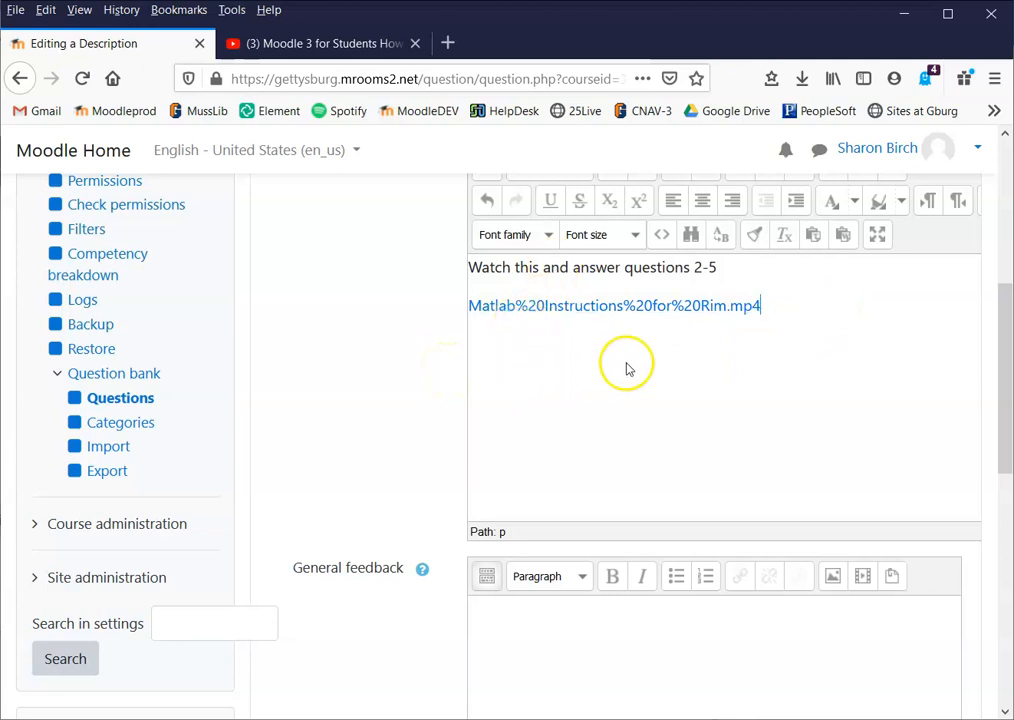
pyautogui.scroll(-5, 699, 405)
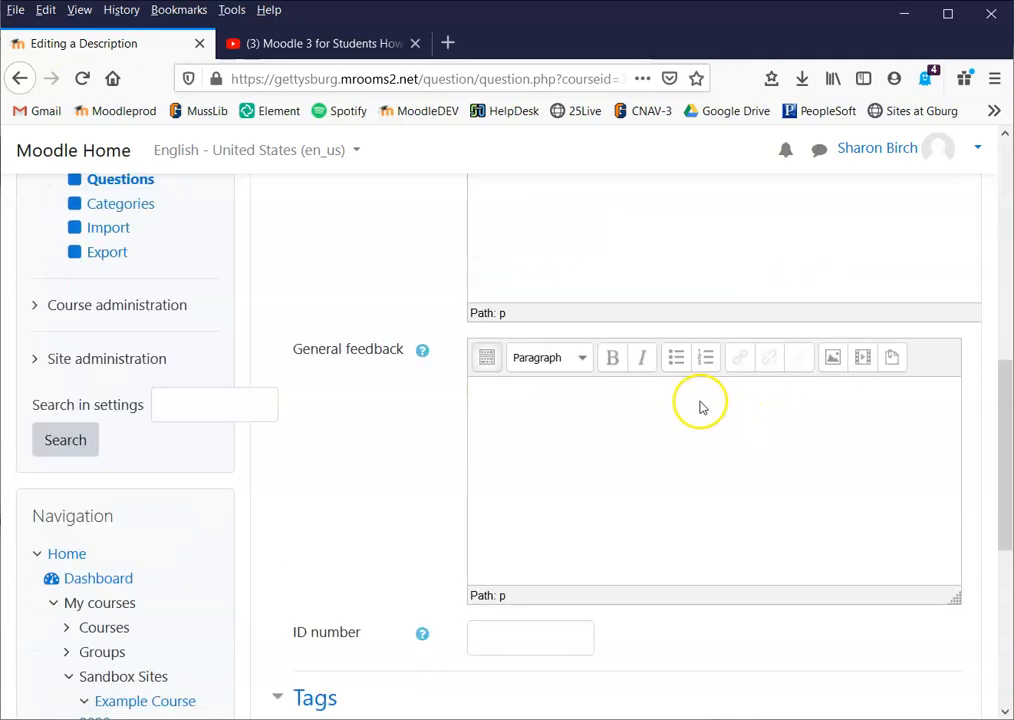
pyautogui.scroll(-3, 700, 406)
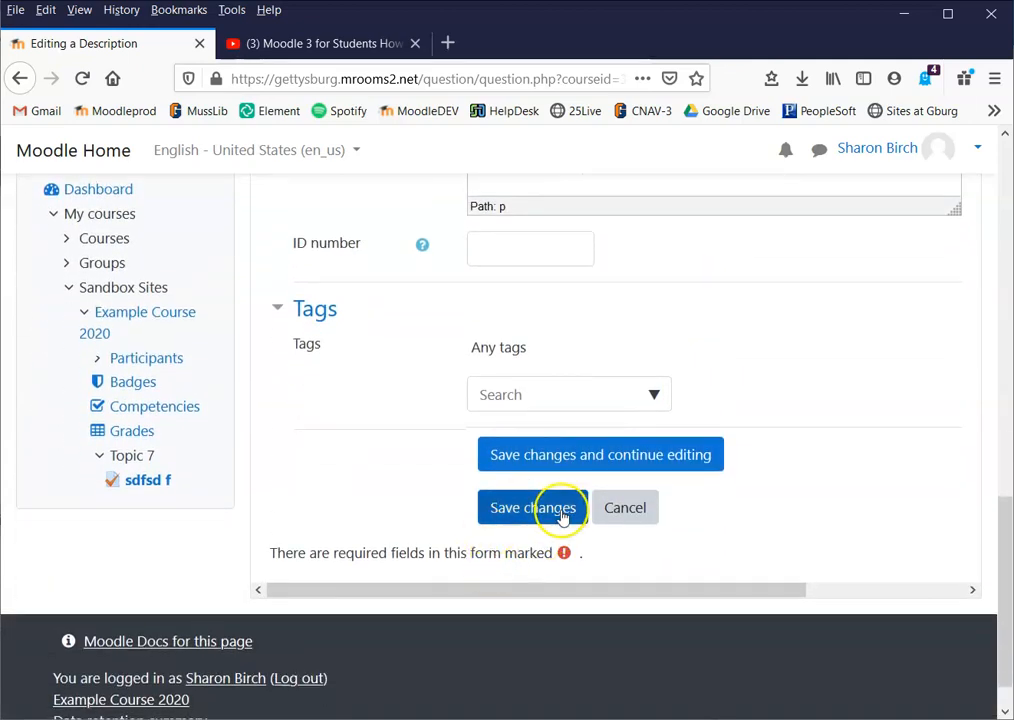
pyautogui.click(530, 508)
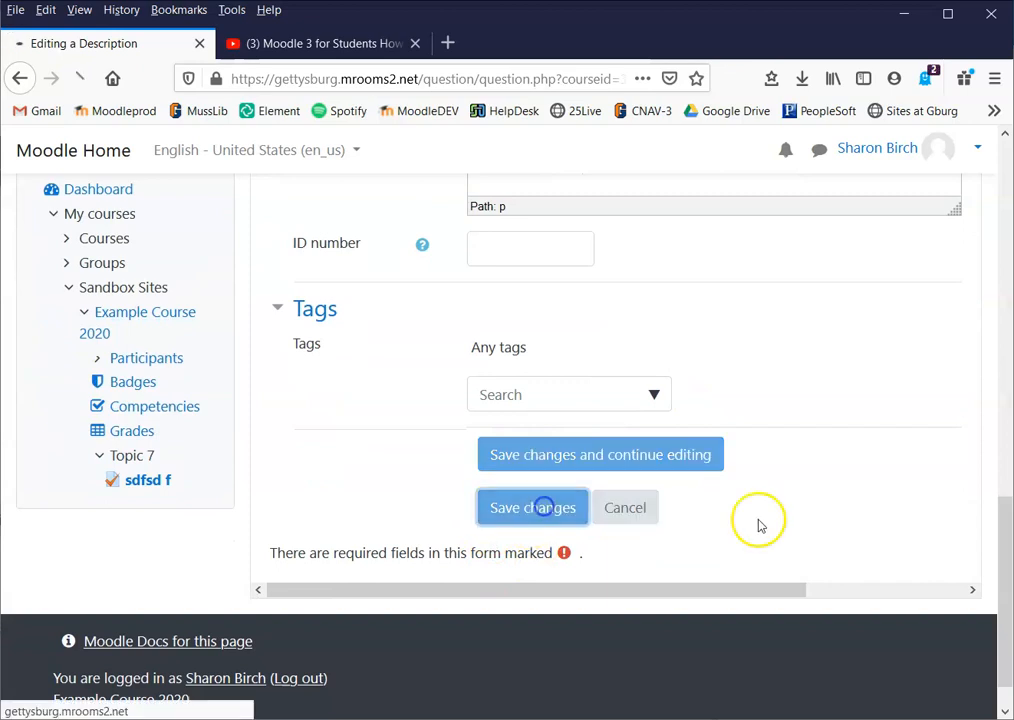
# Step: Preview the d2 description with its uploaded video, then return to the quiz editing page
pyautogui.scroll(-5, 829, 532)
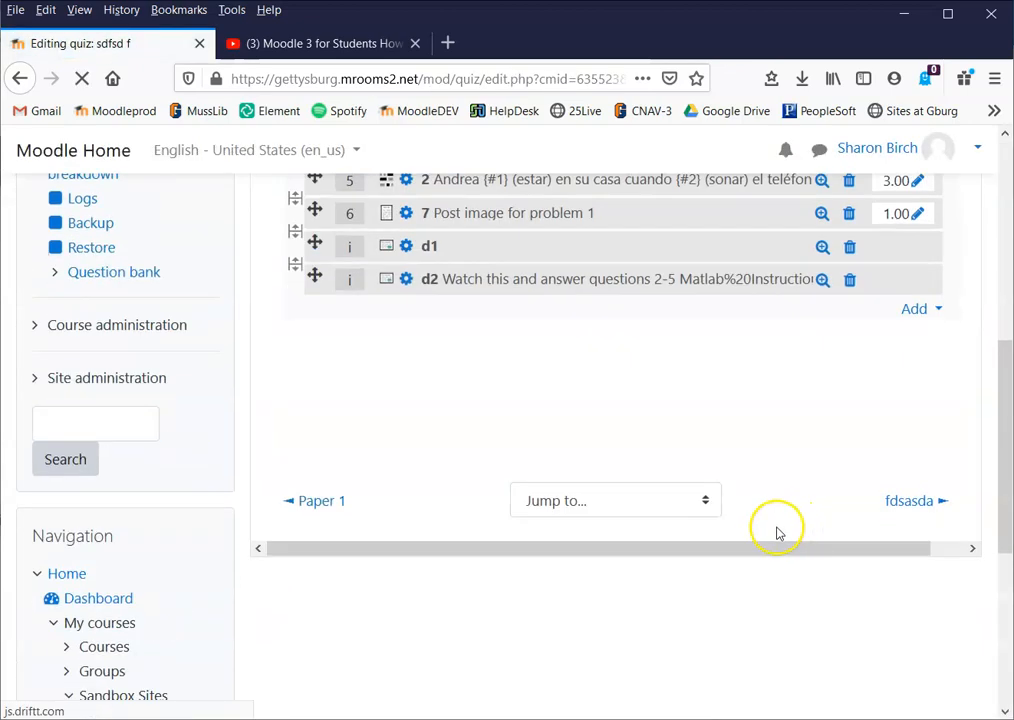
pyautogui.click(823, 282)
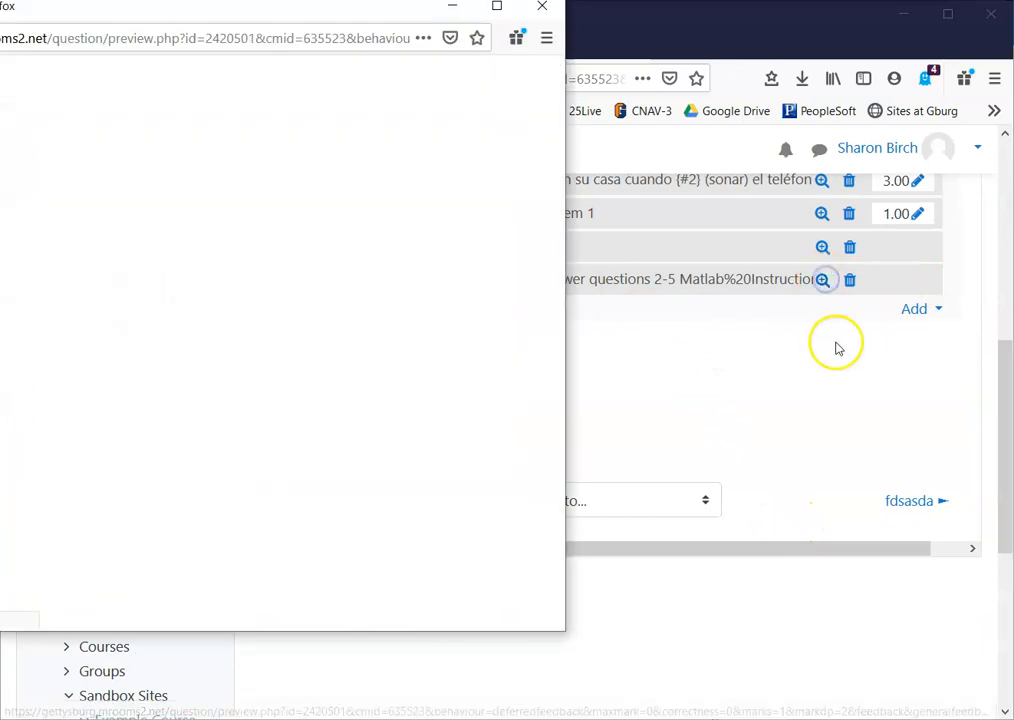
pyautogui.click(192, 283)
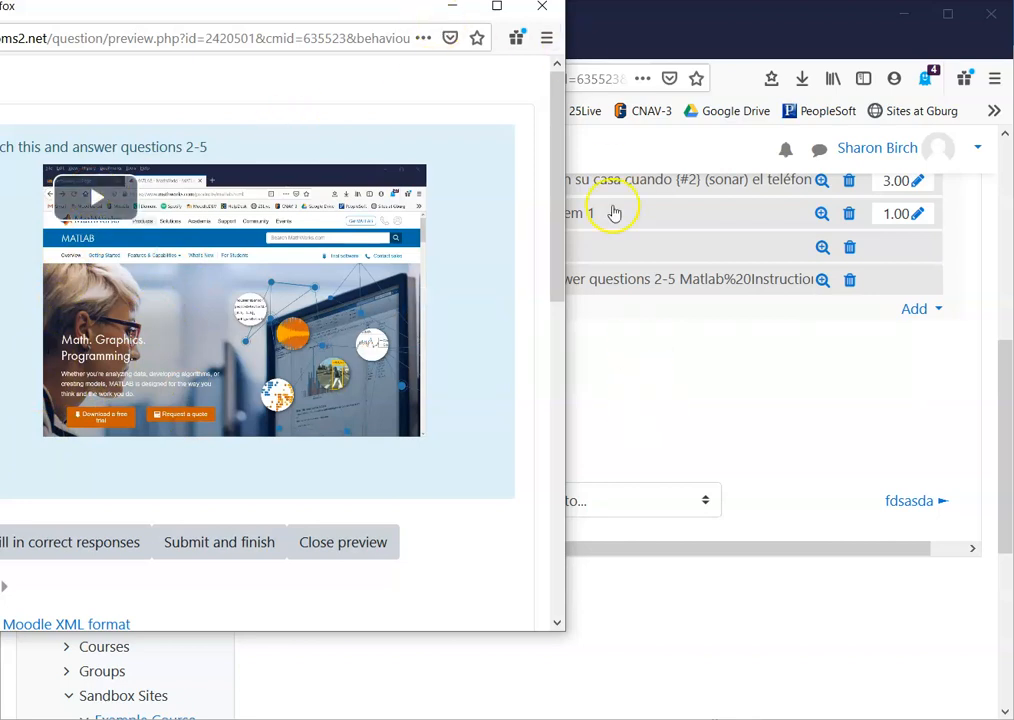
pyautogui.moveTo(372, 1); pyautogui.dragTo(439, 40)
pyautogui.click(610, 40)
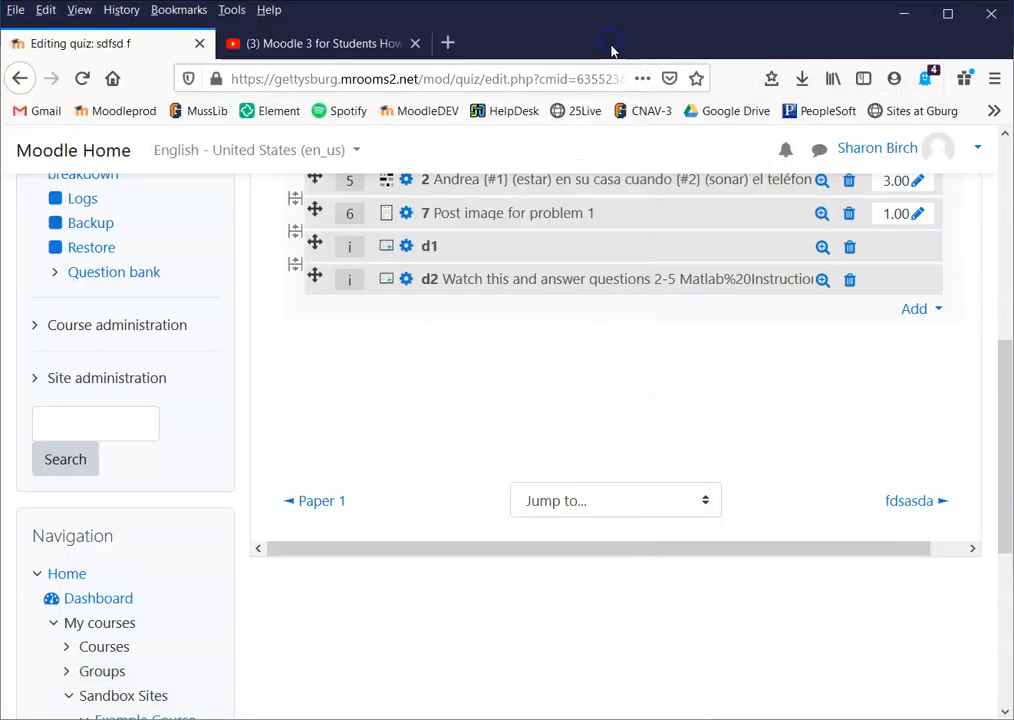